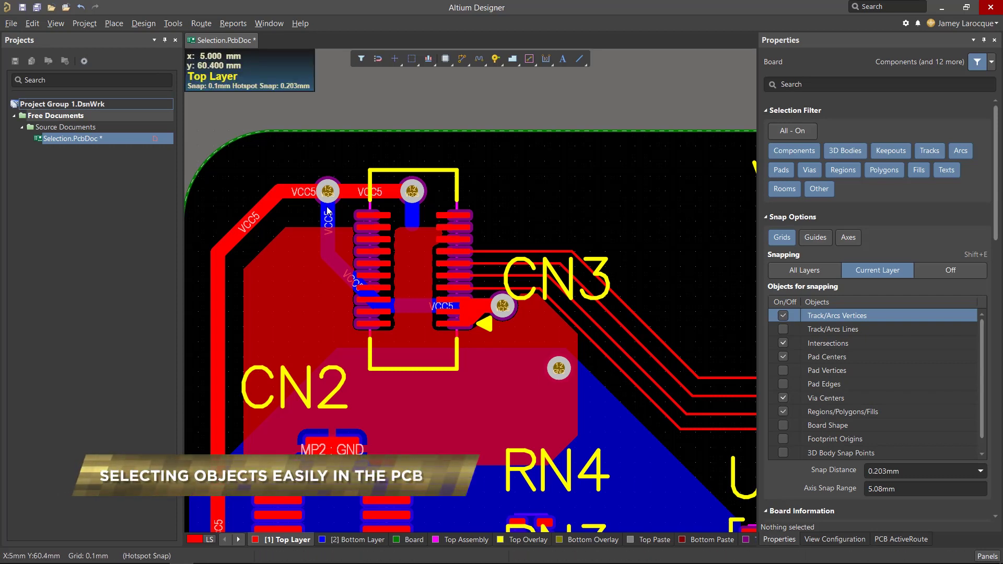
# Step: Select the two VCC5 tracks beside the upper-left via and the CN3 connector one at a time, and clear the selection
pyautogui.click(293, 197)
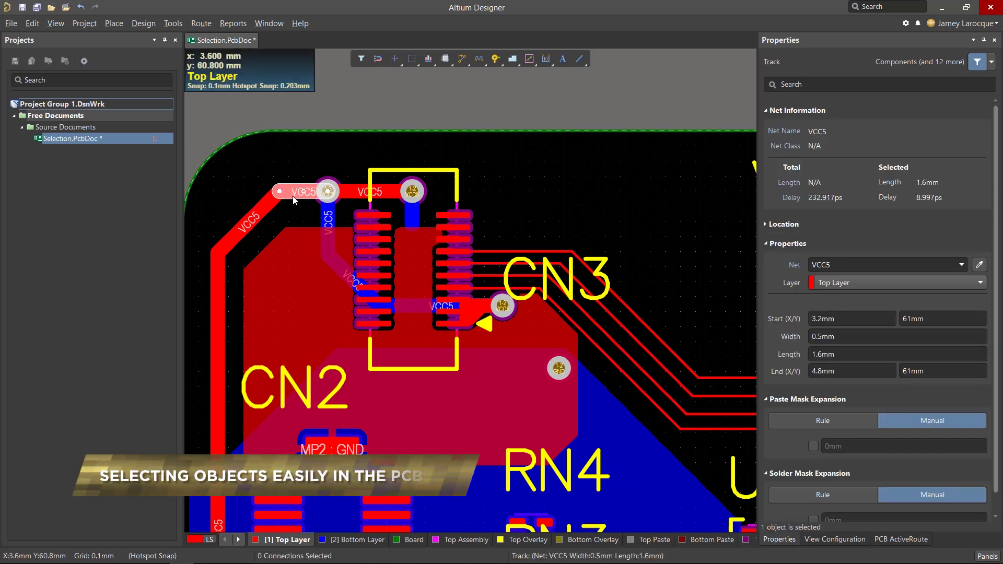
pyautogui.click(327, 220)
pyautogui.click(360, 192)
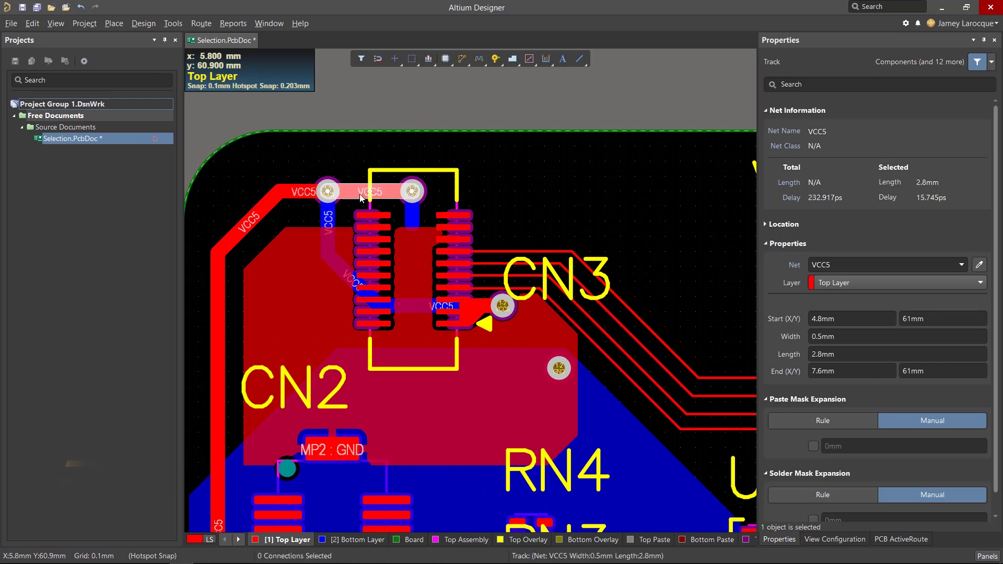
pyautogui.click(360, 171)
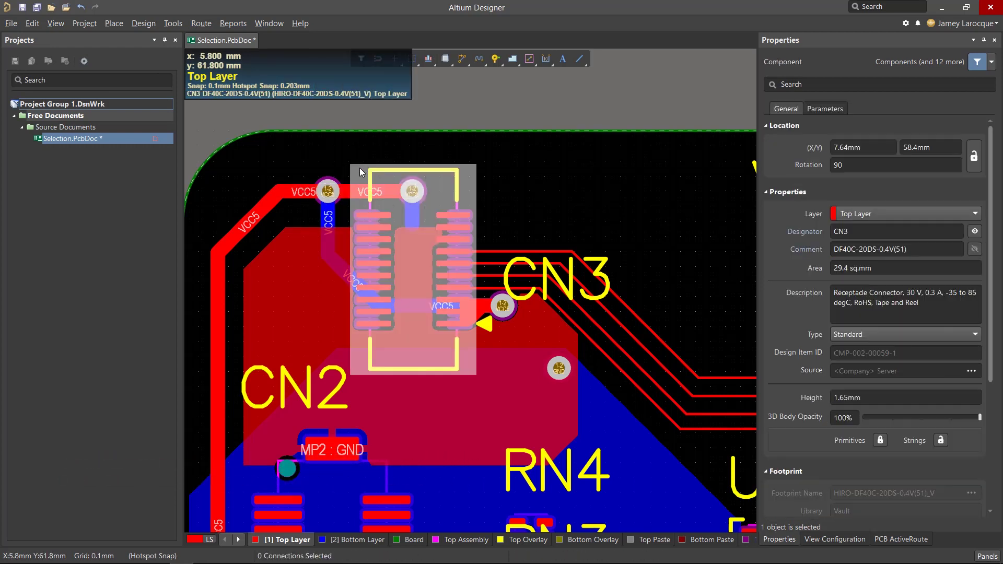
pyautogui.click(363, 148)
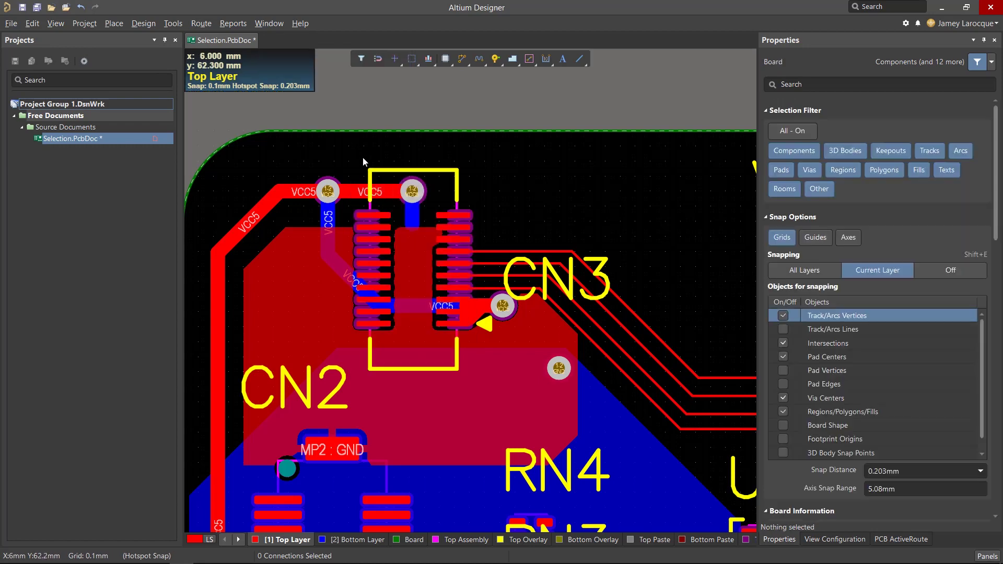
# Step: Select pad 6 of CN3, switching the selection at that spot to the overlapping CN3 component and the GND polygon
pyautogui.click(363, 302)
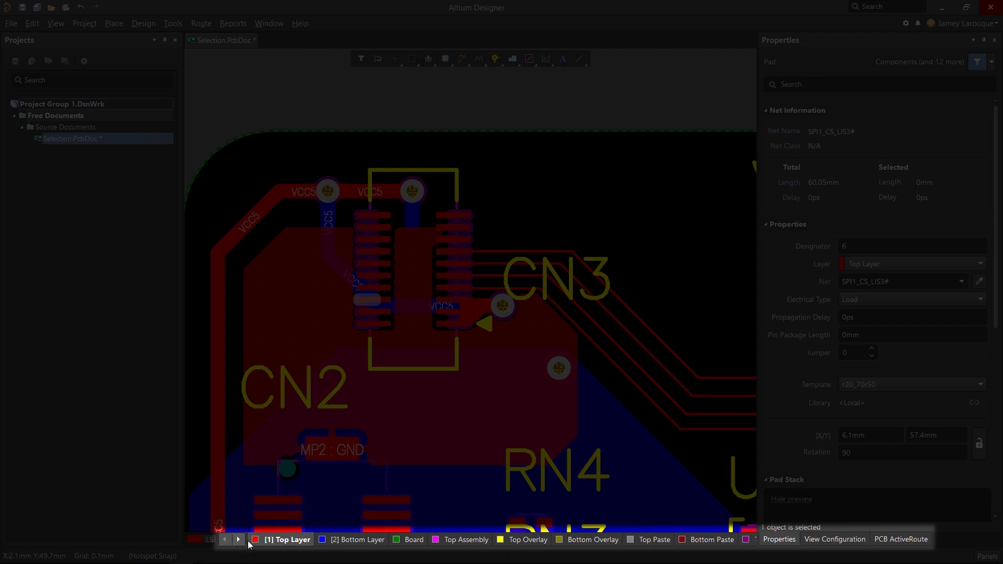
pyautogui.keyDown('ctrl'); pyautogui.scroll(3, 368, 298); pyautogui.keyUp('ctrl')
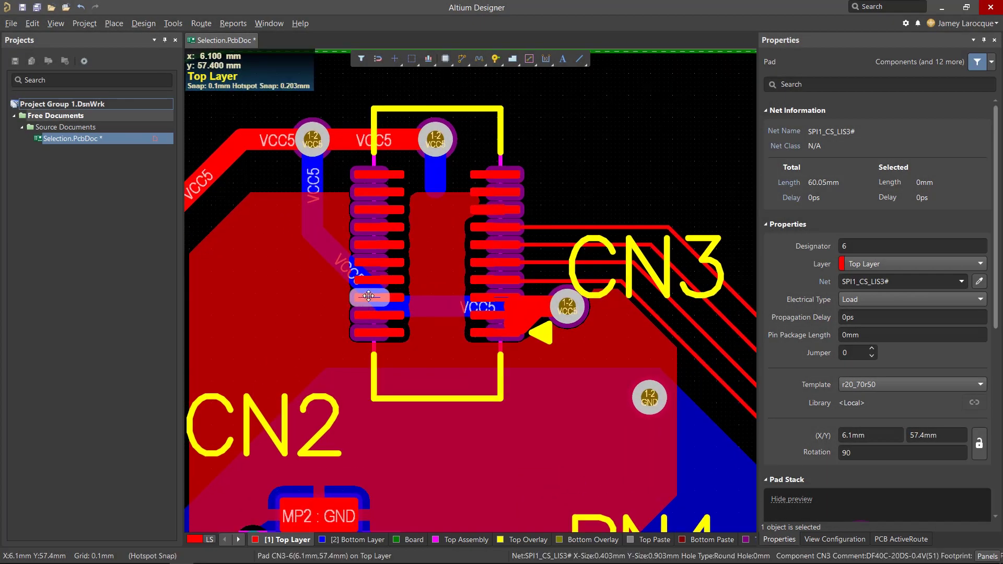
pyautogui.click(368, 296)
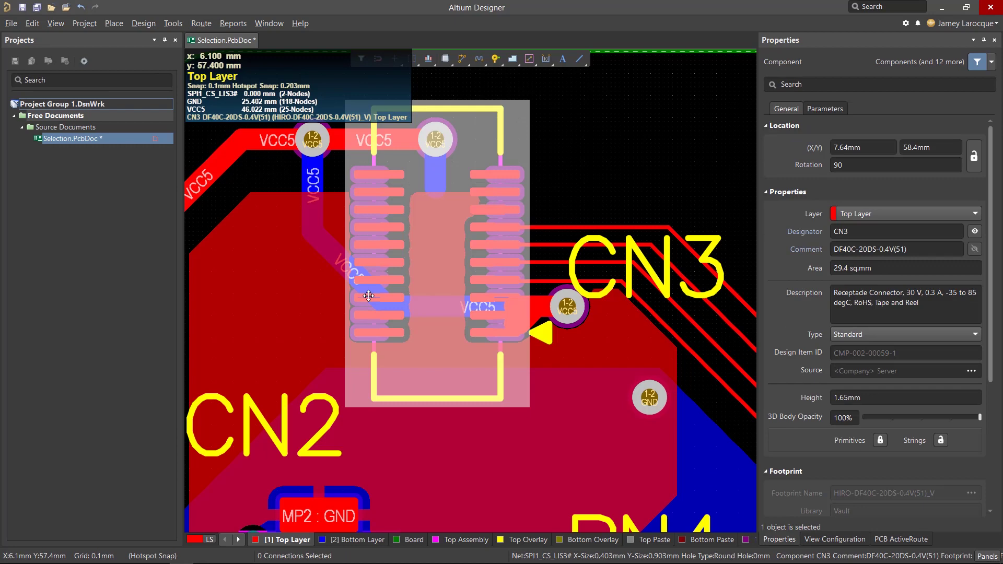
pyautogui.click(368, 296)
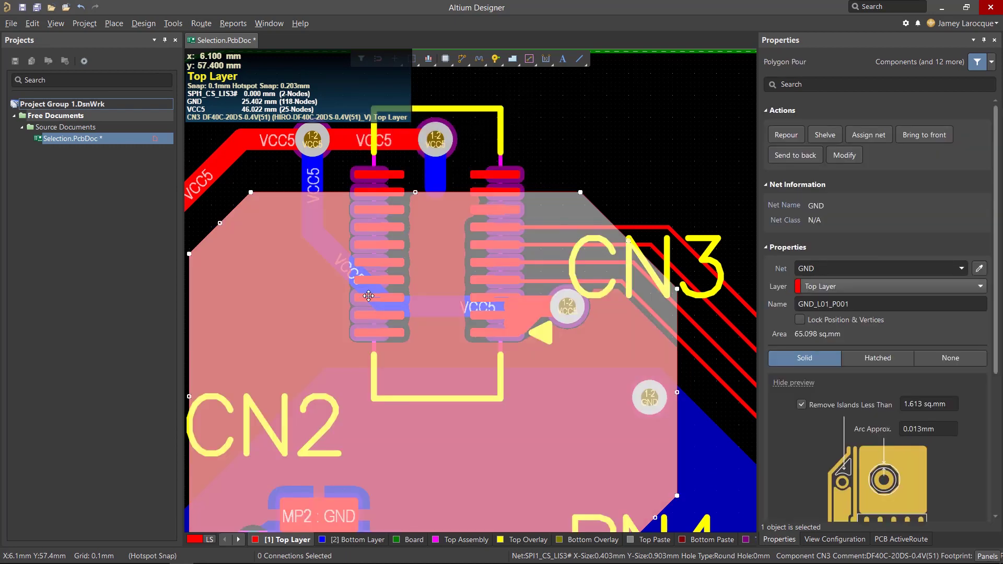
# Step: Cycle through all objects overlapping at CN3 pad 6 until the pad itself is selected
pyautogui.hotkey('shift', 'Tab')
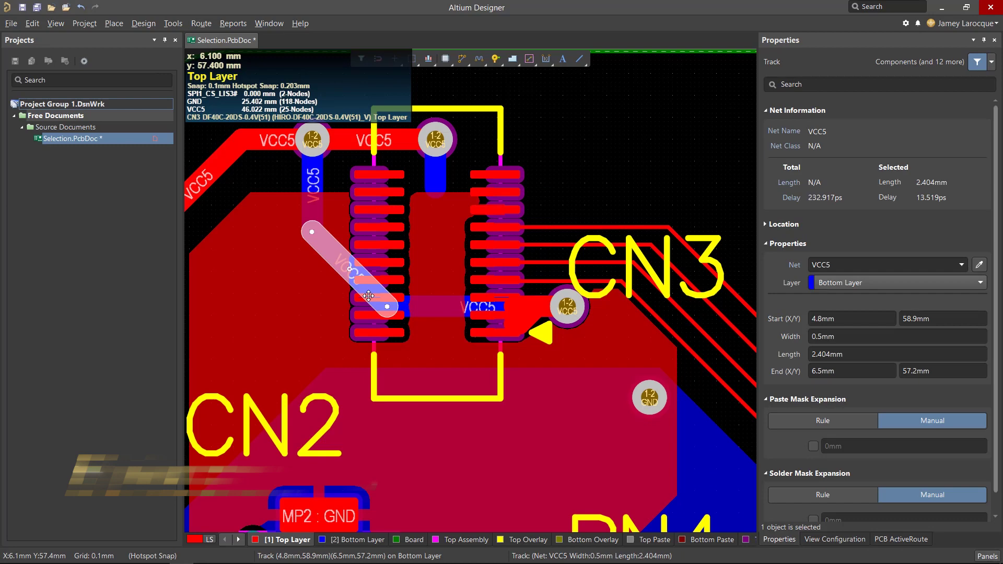
pyautogui.hotkey('shift', 'Tab')
pyautogui.hotkey('shift', 'Tab')
pyautogui.hotkey('shift', 'Tab')
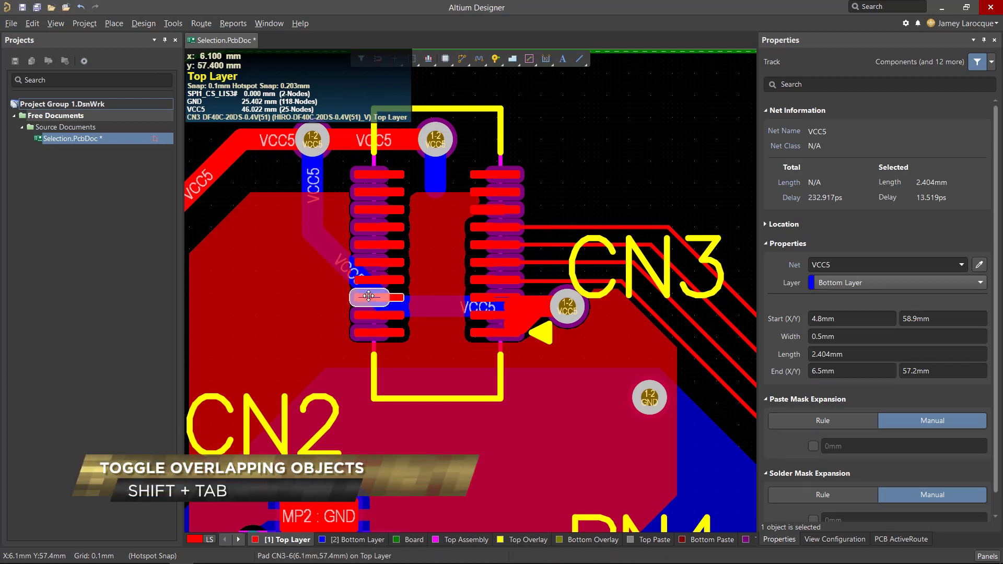
pyautogui.hotkey('shift', 'Tab')
pyautogui.hotkey('shift', 'Tab')
pyautogui.hotkey('shift', 'Tab')
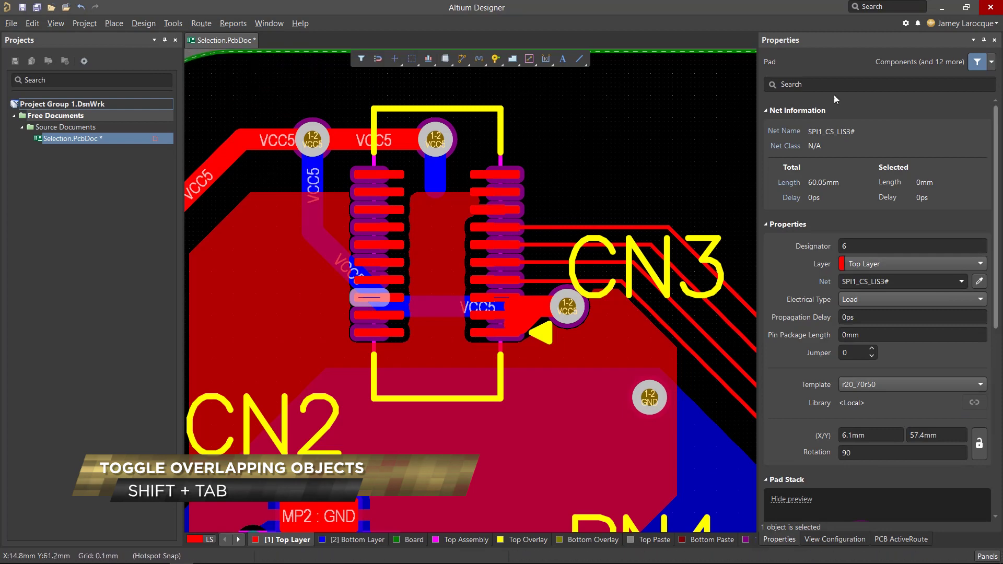
# Step: Enable the popup selection dialog in the PCB Editor general preferences and apply the change
pyautogui.click(906, 24)
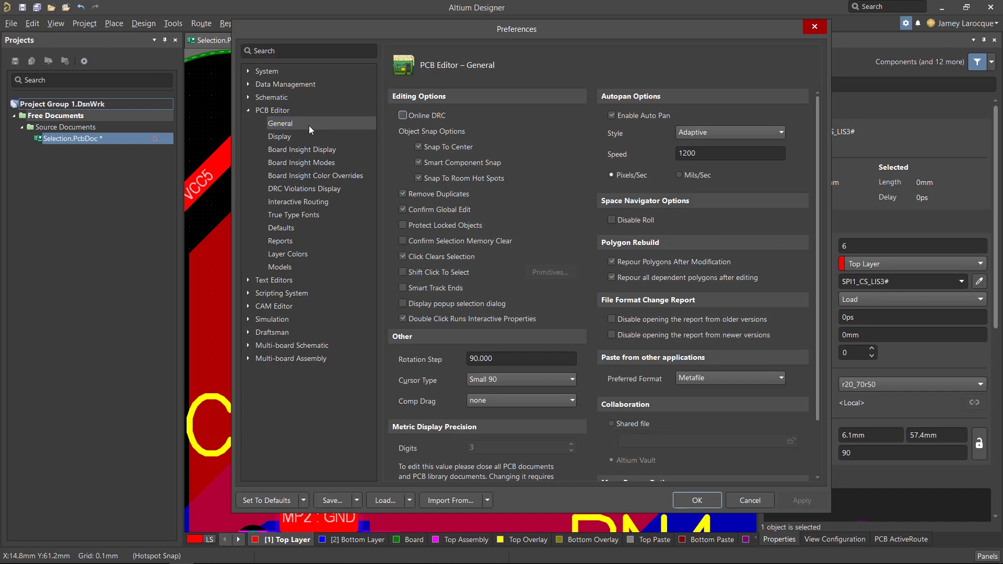
pyautogui.click(443, 303)
pyautogui.click(789, 501)
pyautogui.click(697, 500)
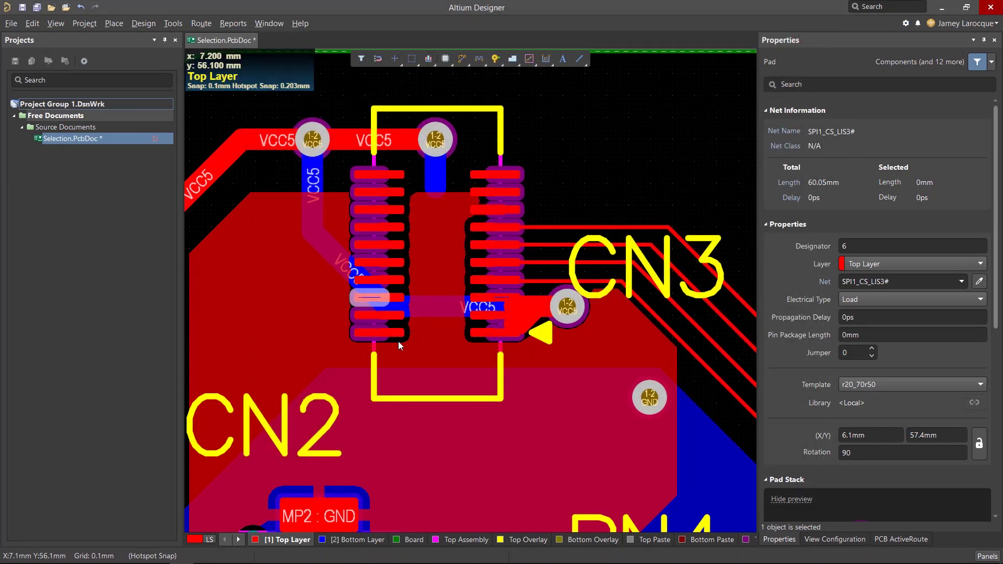
# Step: Clear the selection, show the popup list of objects overlapping at CN3 pad 6, and dismiss it without choosing
pyautogui.keyDown('ctrl'); pyautogui.scroll(3, 367, 313); pyautogui.keyUp('ctrl')
pyautogui.keyDown('ctrl'); pyautogui.scroll(3, 370, 316); pyautogui.keyUp('ctrl')
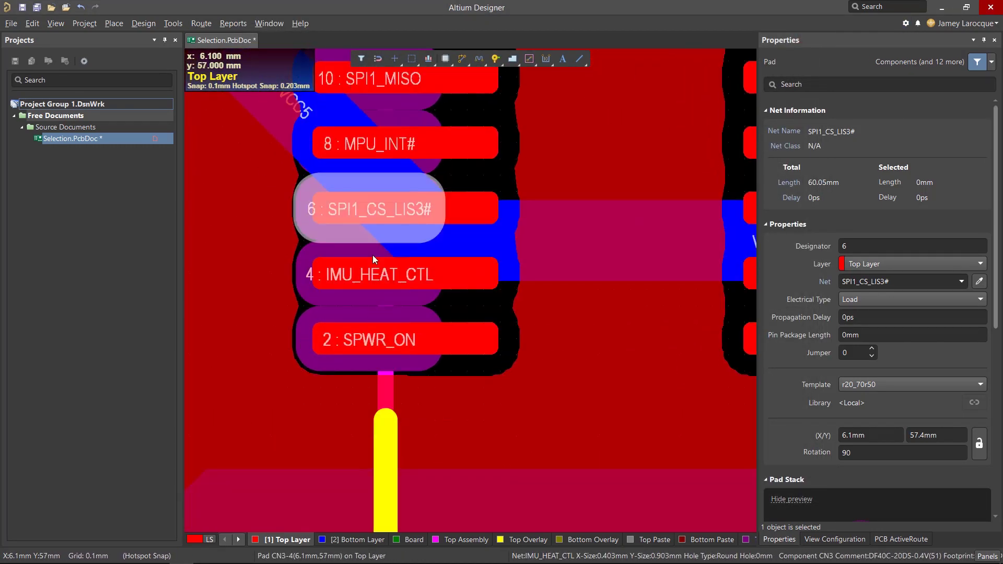
pyautogui.press('Escape')
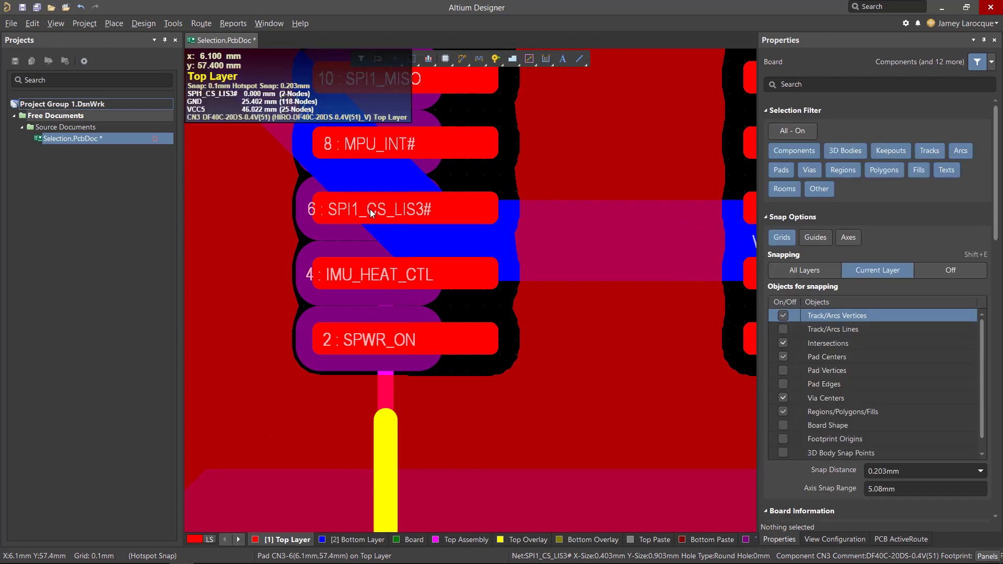
pyautogui.click(370, 212)
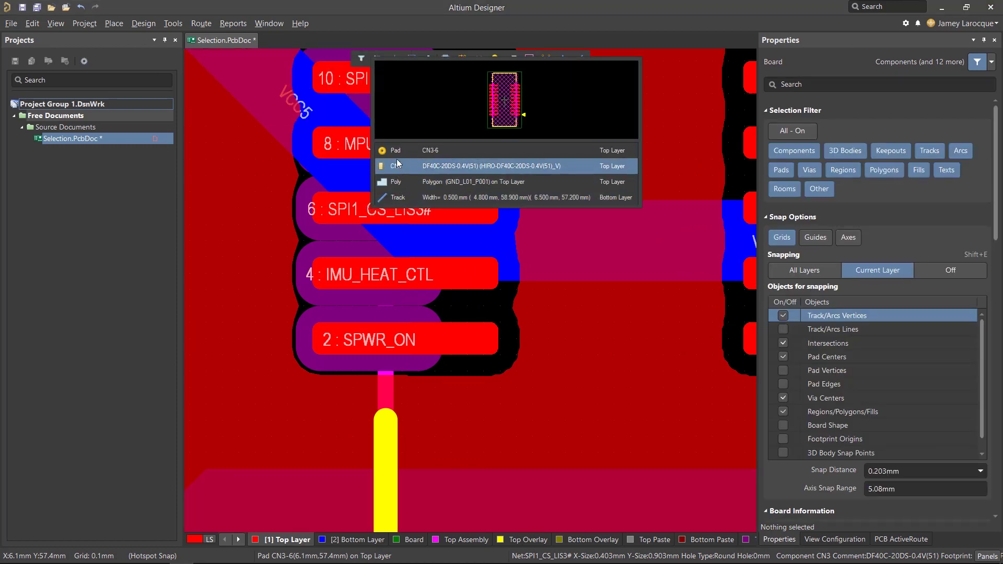
pyautogui.press('Escape')
# Step: Select the four horizontal tracks above U5 with an inside-area selection that fully encloses them, and clear the selection
pyautogui.keyDown('ctrl'); pyautogui.scroll(-5, 341, 193); pyautogui.keyUp('ctrl')
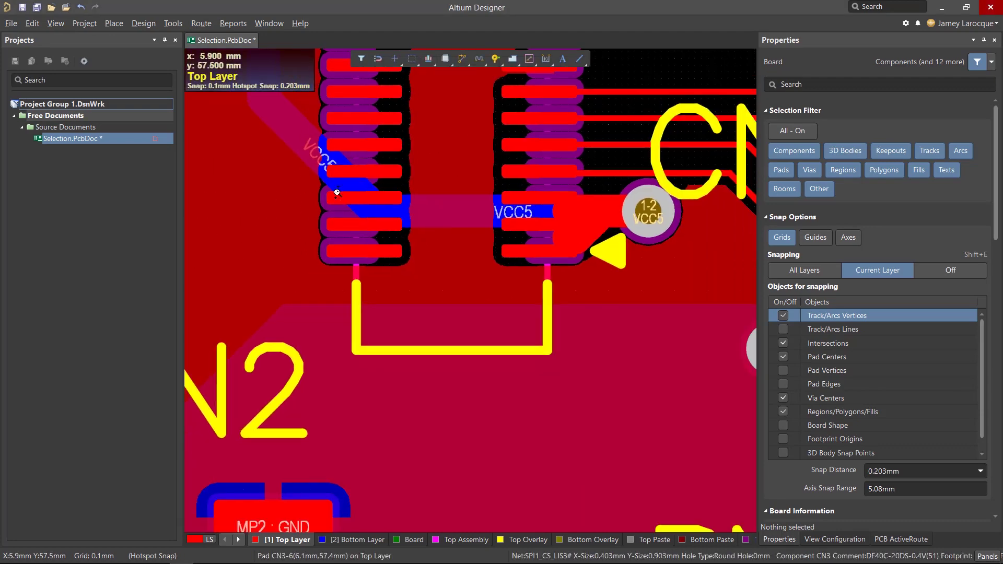
pyautogui.scroll(2, 655, 187)
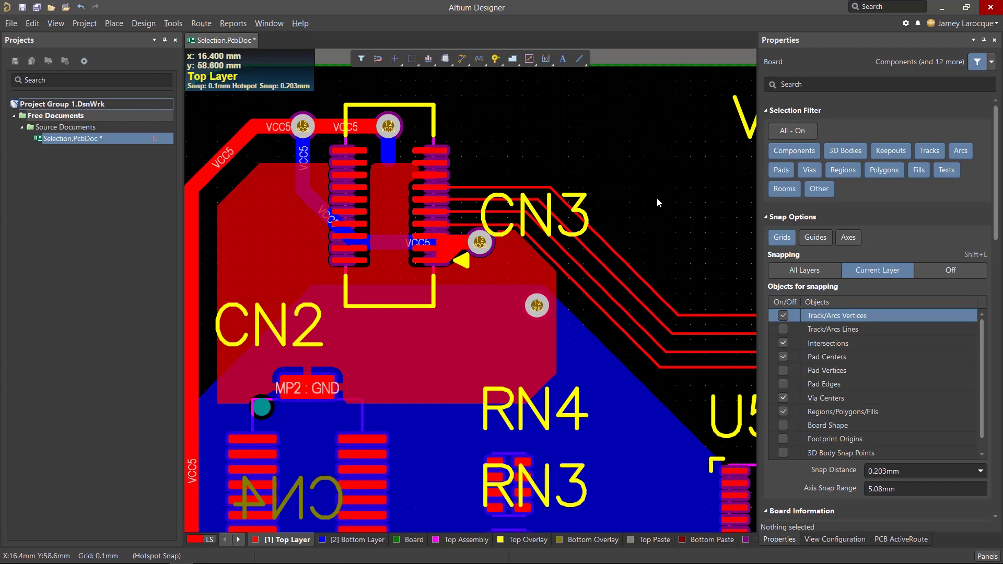
pyautogui.keyDown('shift'); pyautogui.hscroll(5, 656, 205); pyautogui.keyUp('shift')
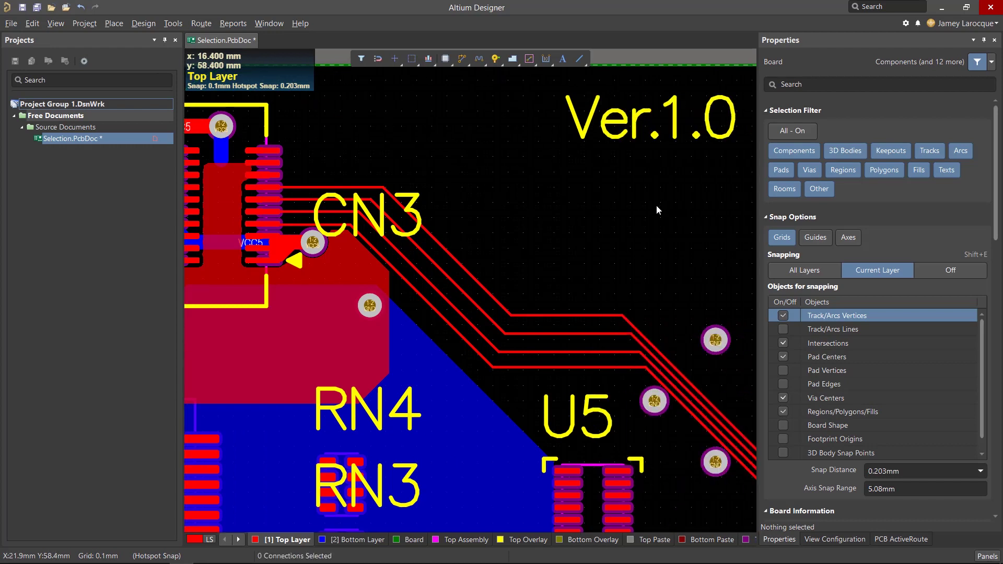
pyautogui.press('s')
pyautogui.press('i')
pyautogui.click(441, 263)
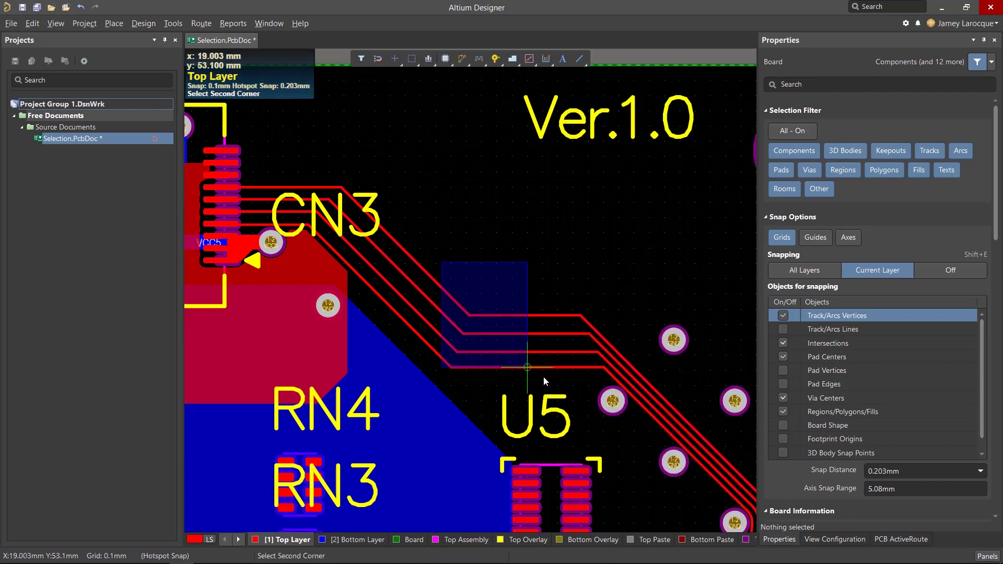
pyautogui.click(613, 385)
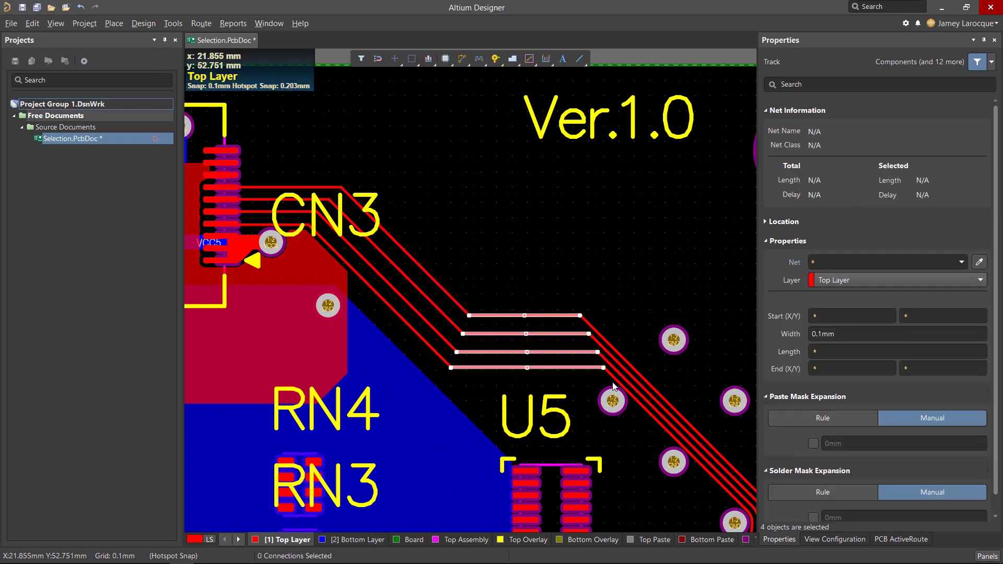
pyautogui.click(616, 305)
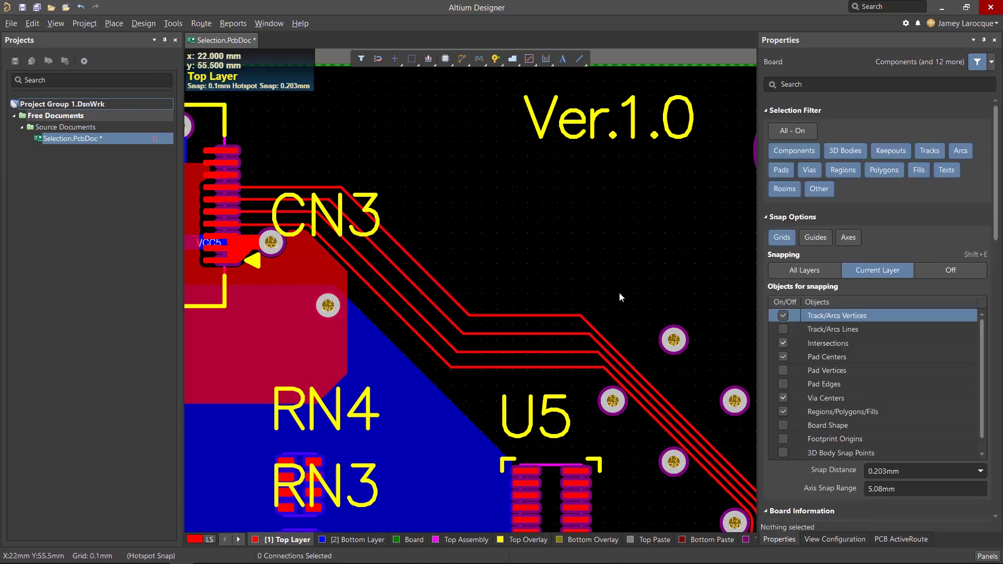
# Step: Select every object touched by a right-to-left area across the four tracks above U5, and clear the selection
pyautogui.press('s')
pyautogui.press('i')
pyautogui.click(619, 292)
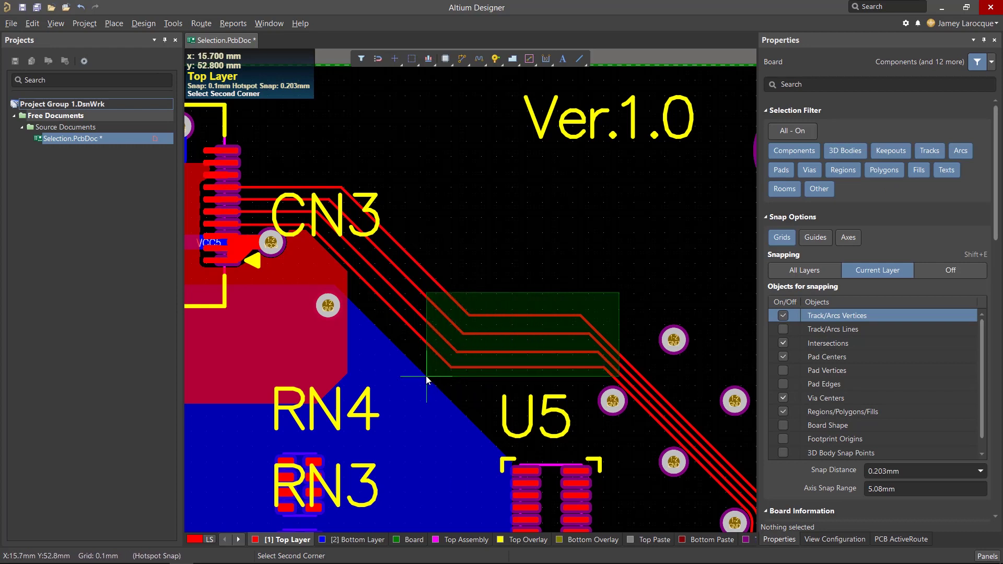
pyautogui.click(423, 376)
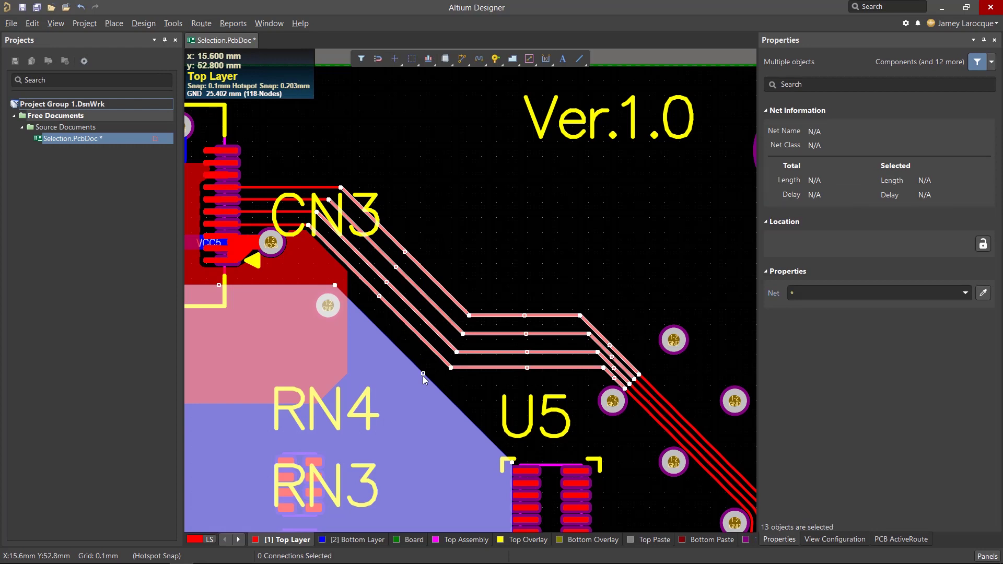
pyautogui.click(515, 262)
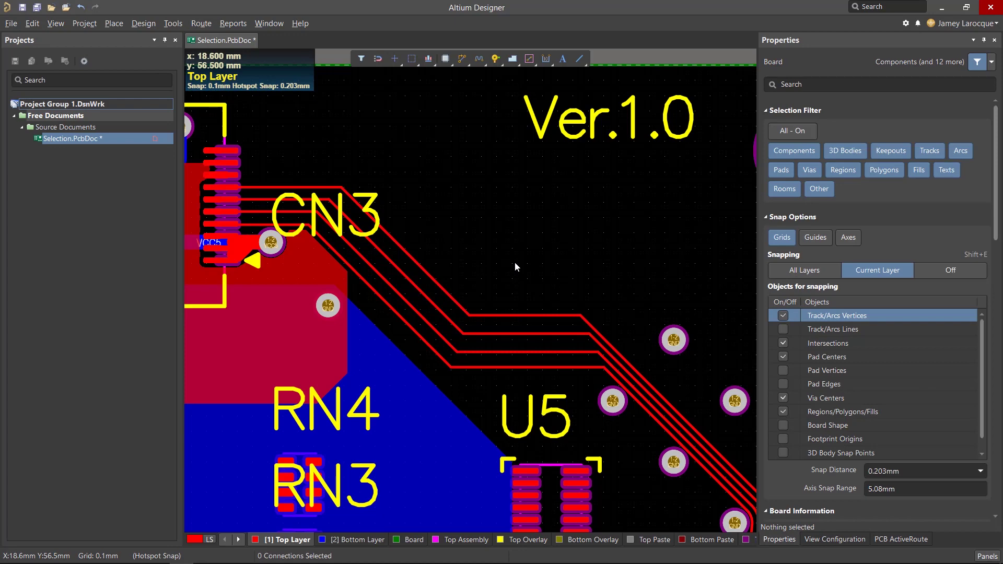
# Step: Switch the board view to single layer mode so that all layers except the Top Layer are dimmed
pyautogui.keyDown('ctrl'); pyautogui.scroll(-3, 515, 262); pyautogui.keyUp('ctrl')
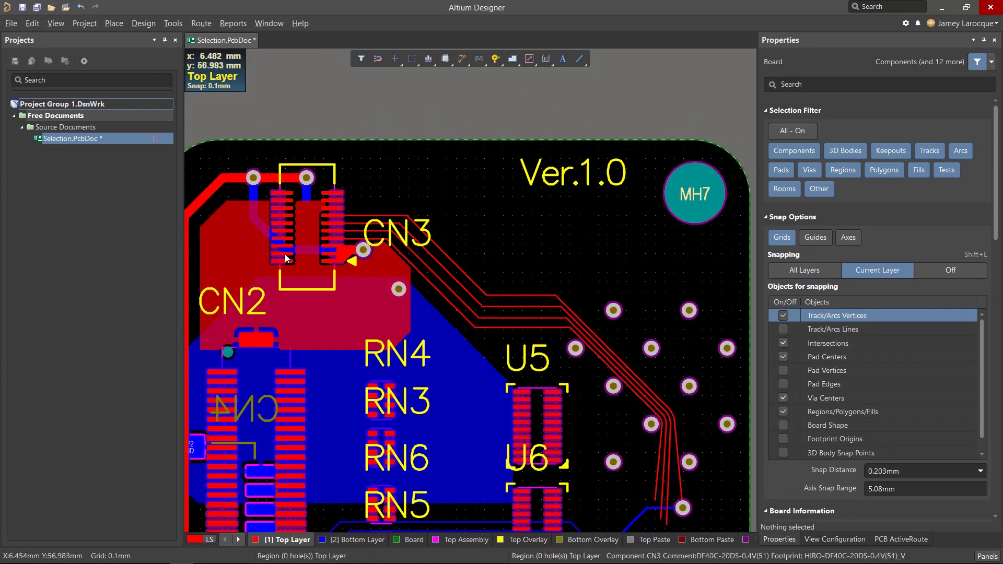
pyautogui.keyDown('ctrl'); pyautogui.scroll(4, 284, 254); pyautogui.keyUp('ctrl')
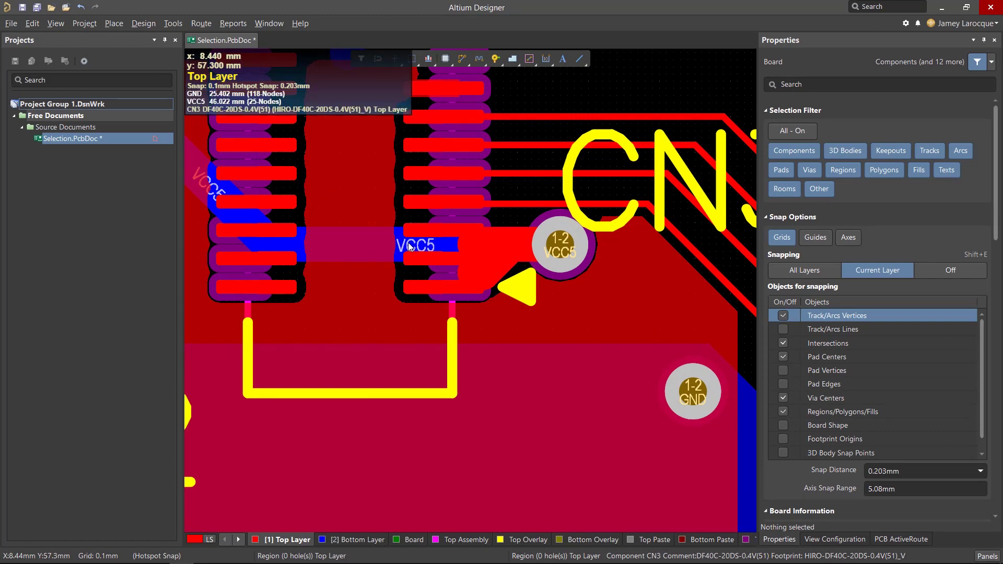
pyautogui.hotkey('shift', 's')
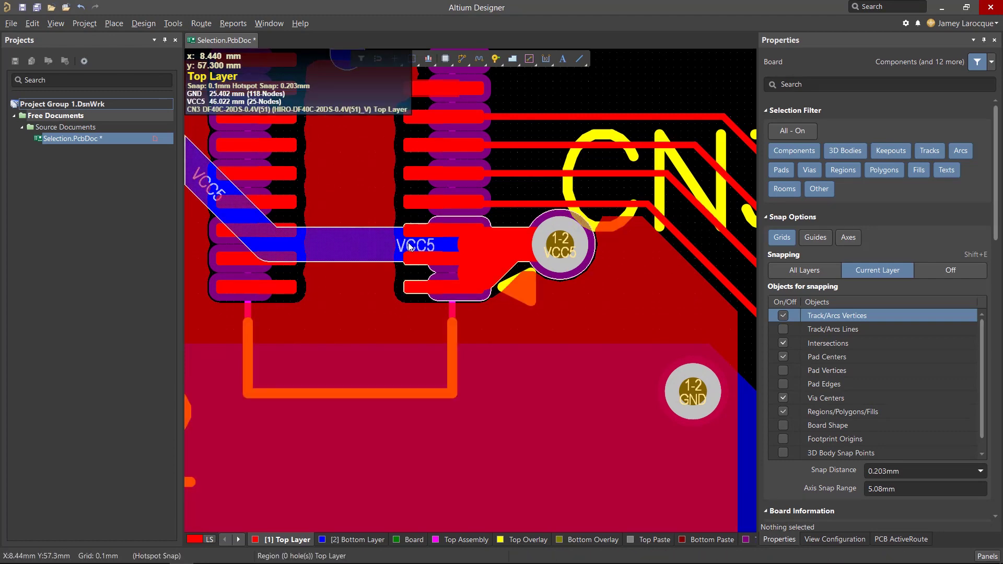
pyautogui.keyDown('ctrl'); pyautogui.scroll(-6, 408, 243); pyautogui.keyUp('ctrl')
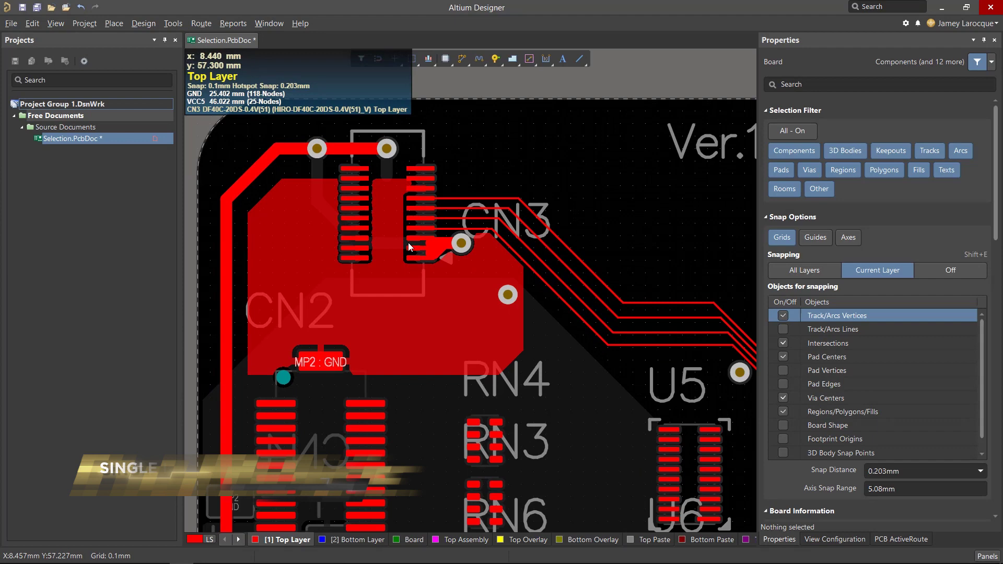
pyautogui.scroll(-3, 409, 243)
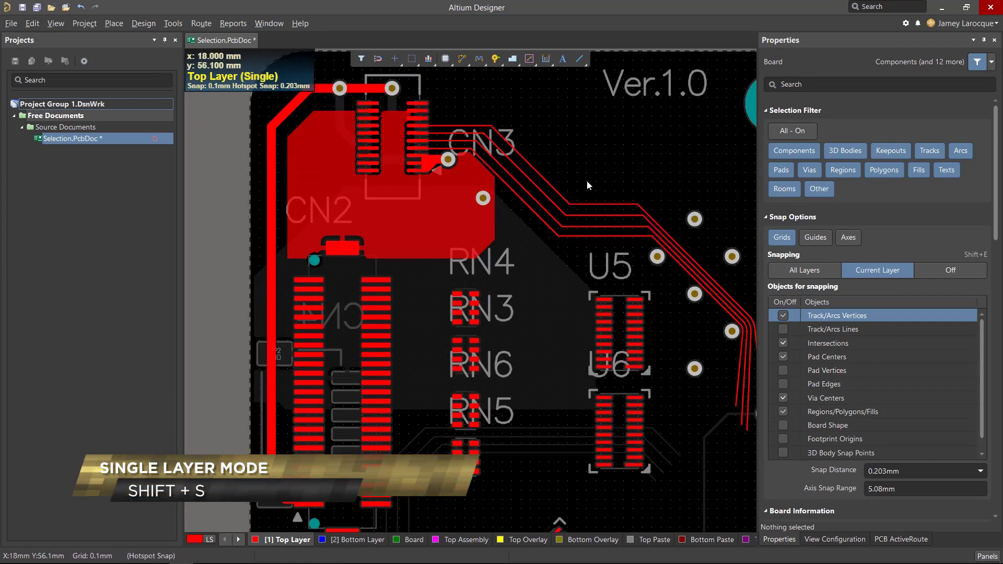
pyautogui.scroll(2, 587, 180)
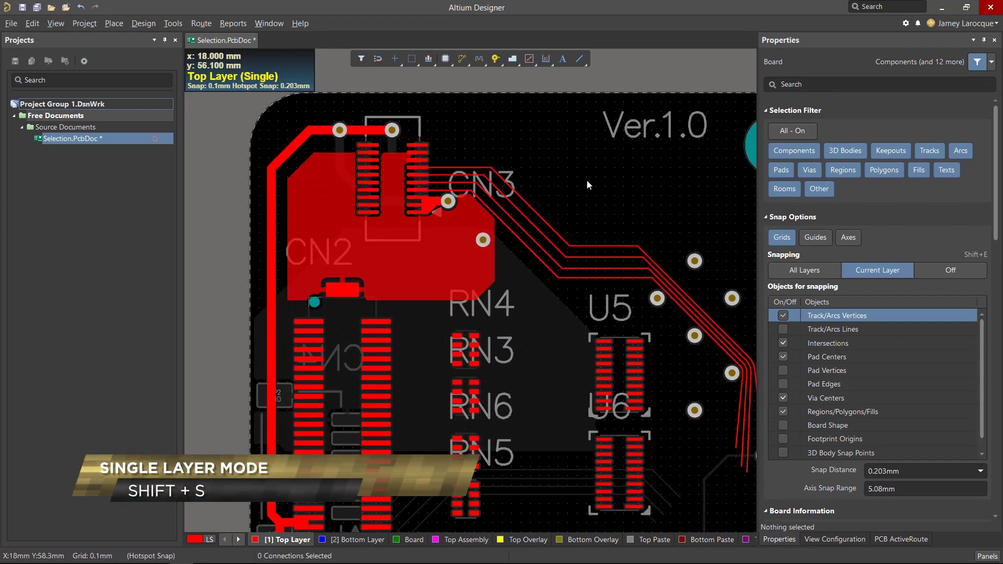
# Step: Try to select the dimmed bottom-layer polygon beside U5 while in single layer mode
pyautogui.press('s')
pyautogui.press('i')
pyautogui.click(573, 290)
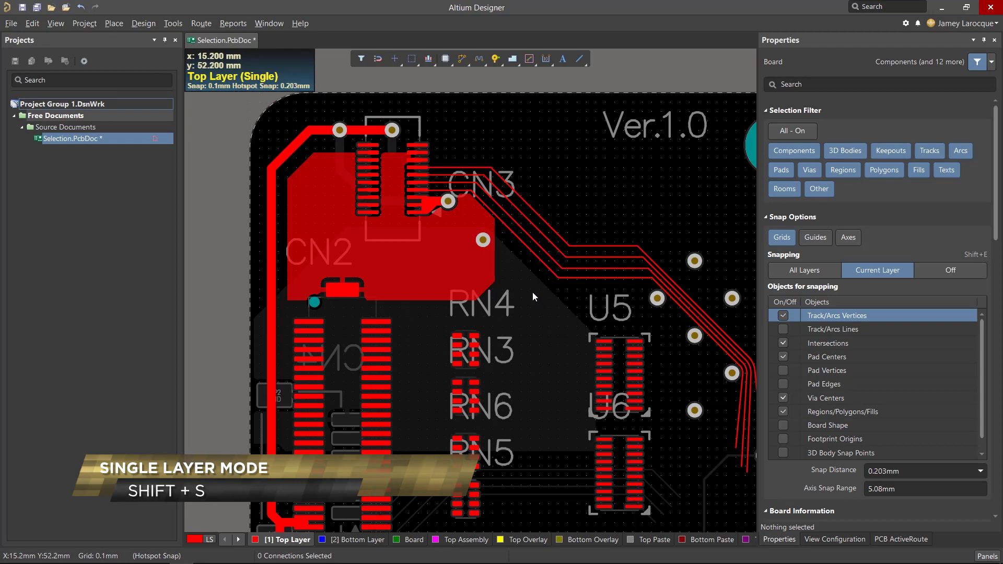
pyautogui.click(574, 318)
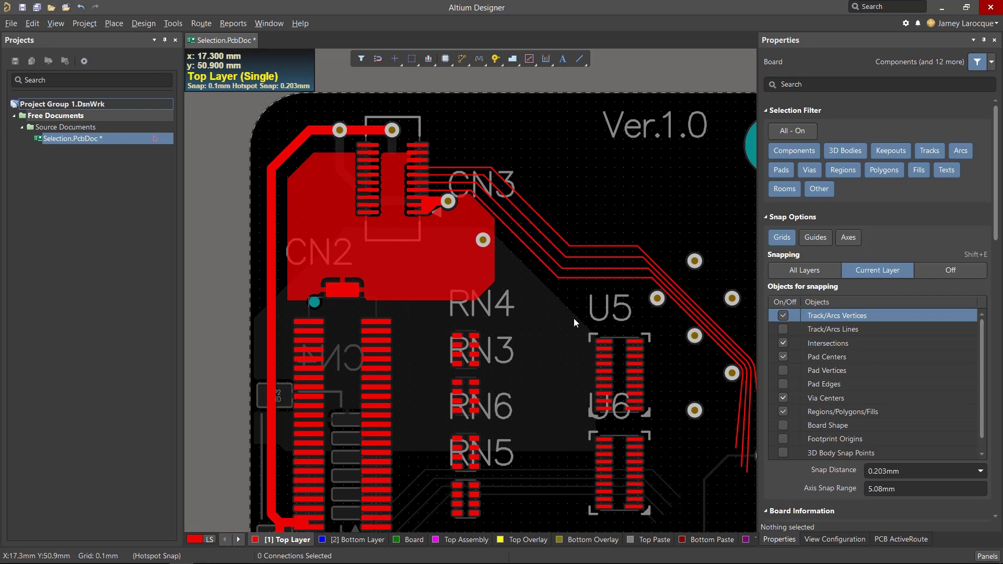
# Step: Change single layer mode to hide all other layers completely, and return to the full multi-layer view
pyautogui.hotkey('shift', 's')
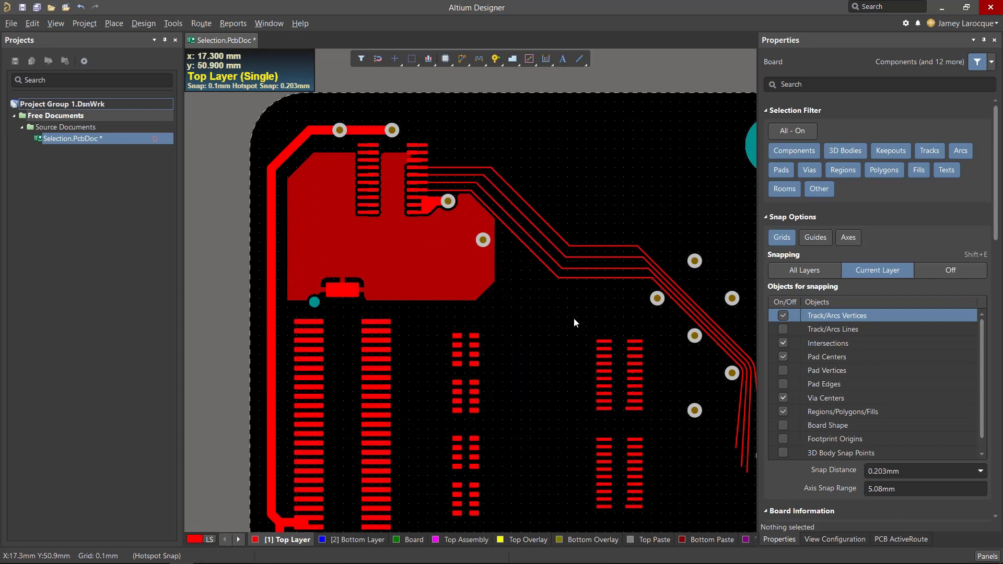
pyautogui.hotkey('shift', 's')
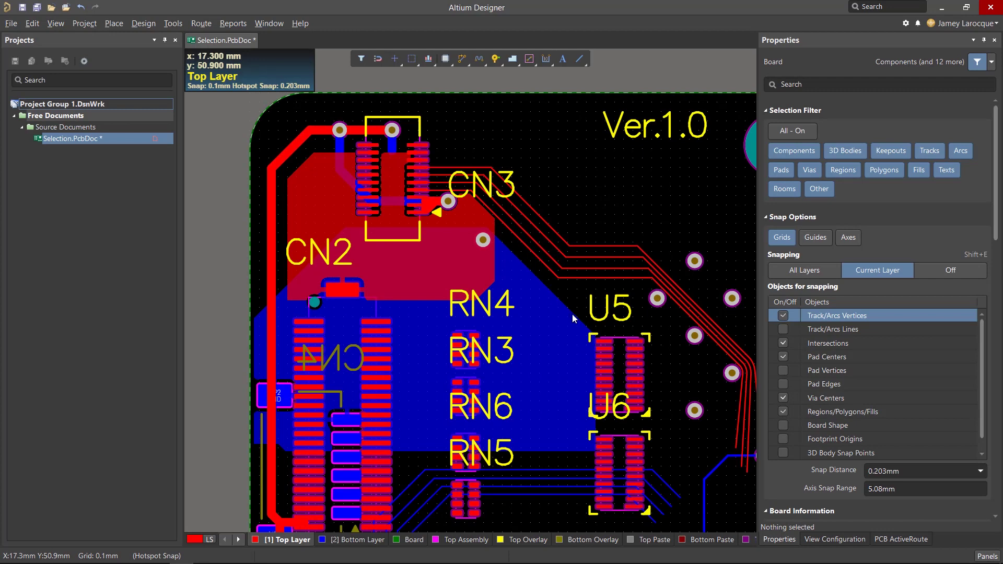
# Step: Select the horizontal segment of the uppermost of the four Top Layer tracks above U5
pyautogui.keyDown('shift'); pyautogui.hscroll(3, 574, 322); pyautogui.keyUp('shift')
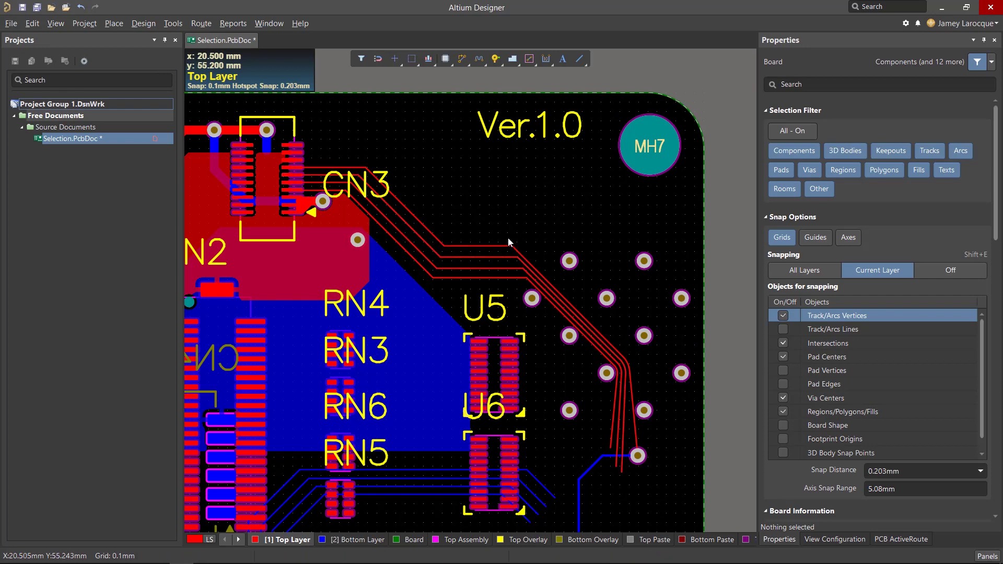
pyautogui.keyDown('ctrl'); pyautogui.scroll(2, 508, 237); pyautogui.keyUp('ctrl')
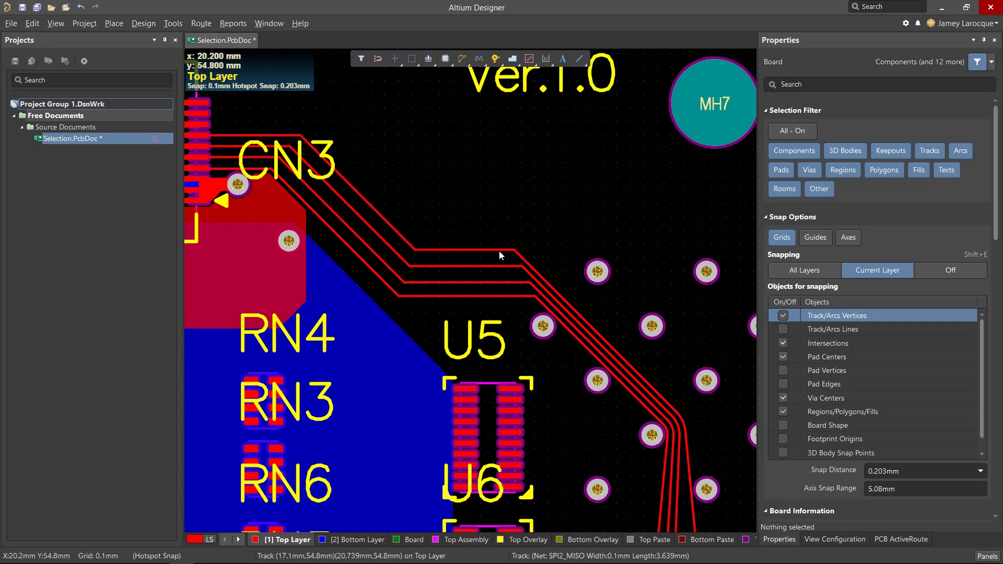
pyautogui.keyDown('ctrl'); pyautogui.scroll(4, 499, 251); pyautogui.keyUp('ctrl')
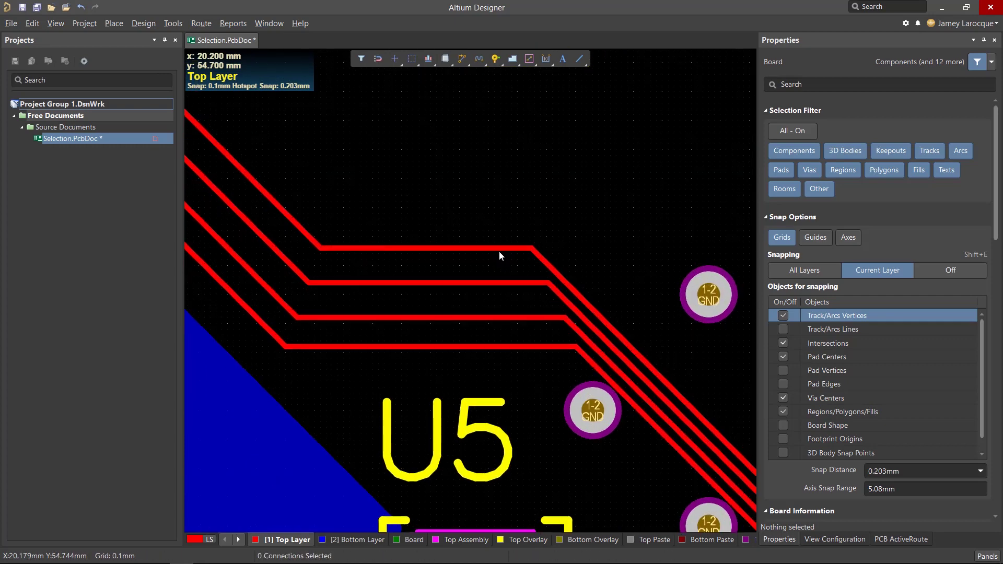
pyautogui.click(502, 250)
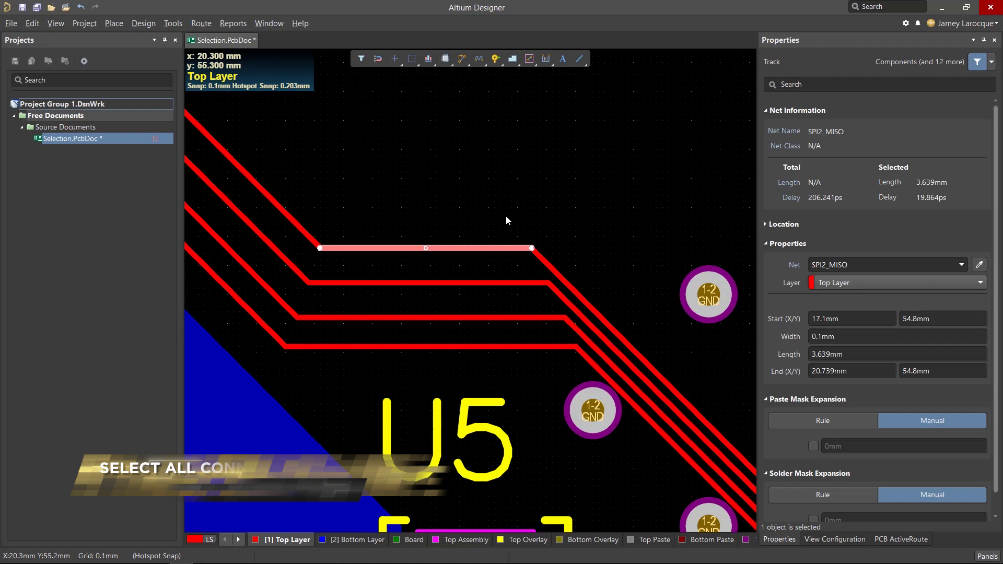
# Step: Extend the selection to all connected copper of the SPI2_MISO net across both layers, and delete the selected routing
pyautogui.press('Tab')
pyautogui.keyDown('ctrl'); pyautogui.scroll(-4, 505, 216); pyautogui.keyUp('ctrl')
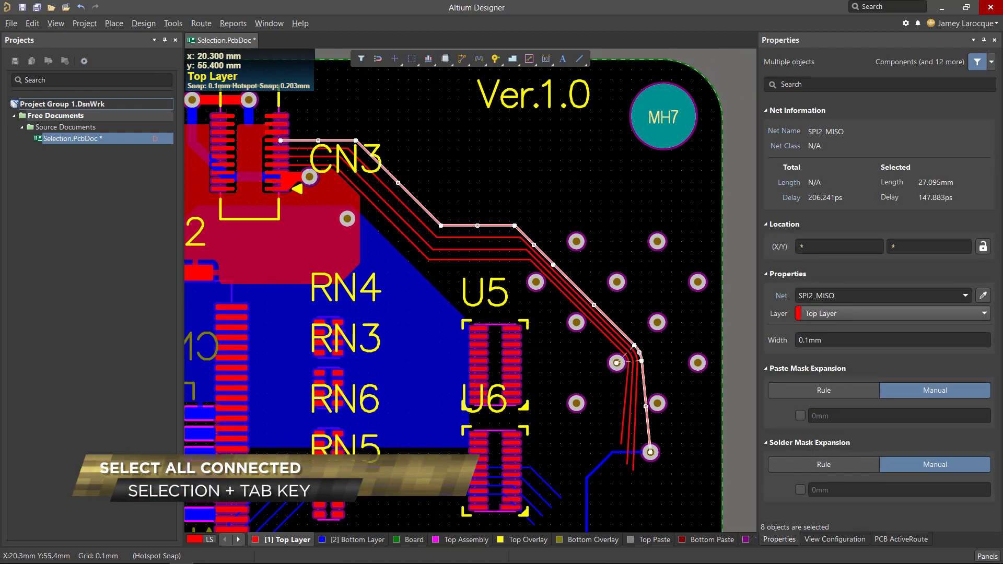
pyautogui.keyDown('ctrl'); pyautogui.scroll(-2, 572, 201); pyautogui.keyUp('ctrl')
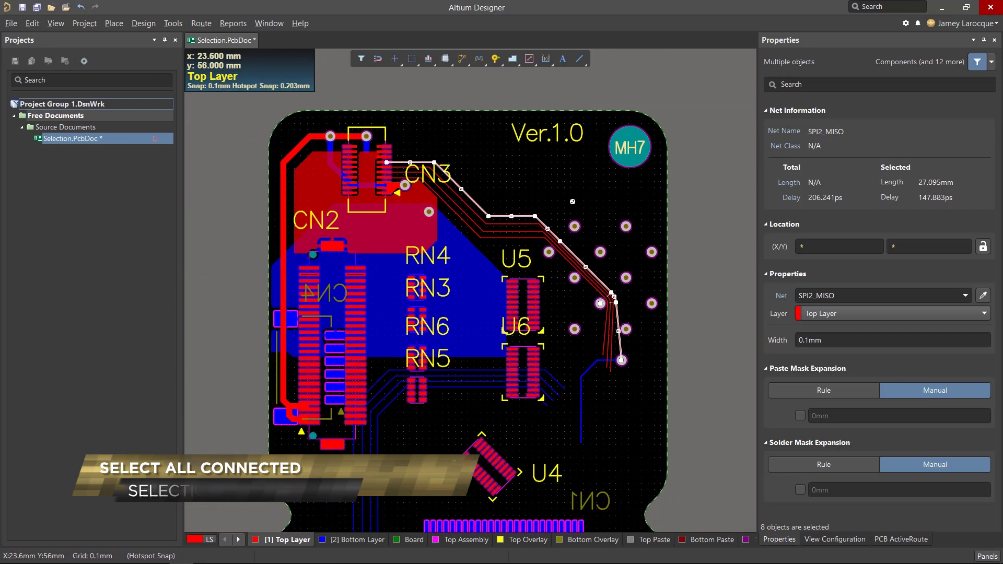
pyautogui.press('Tab')
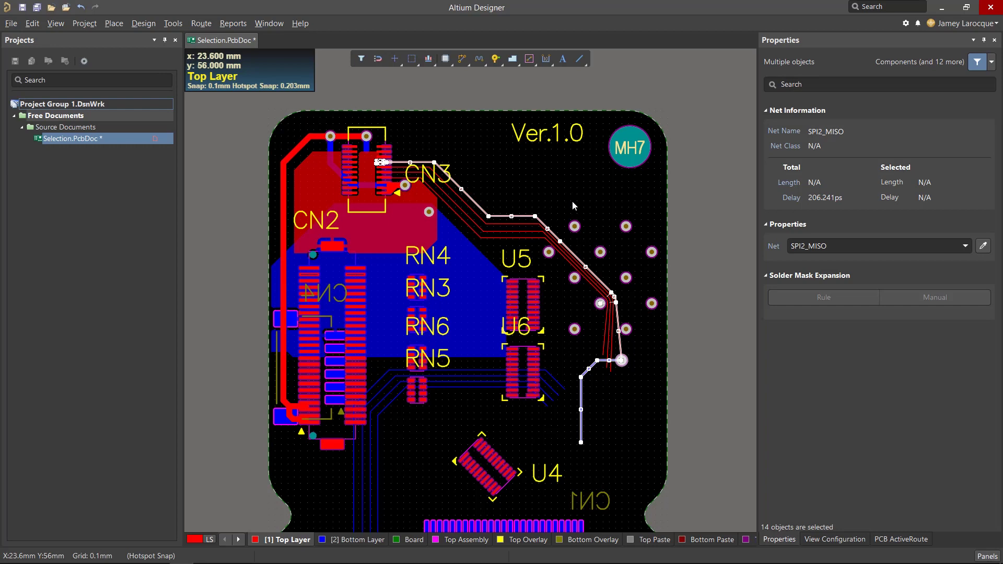
pyautogui.click(573, 202)
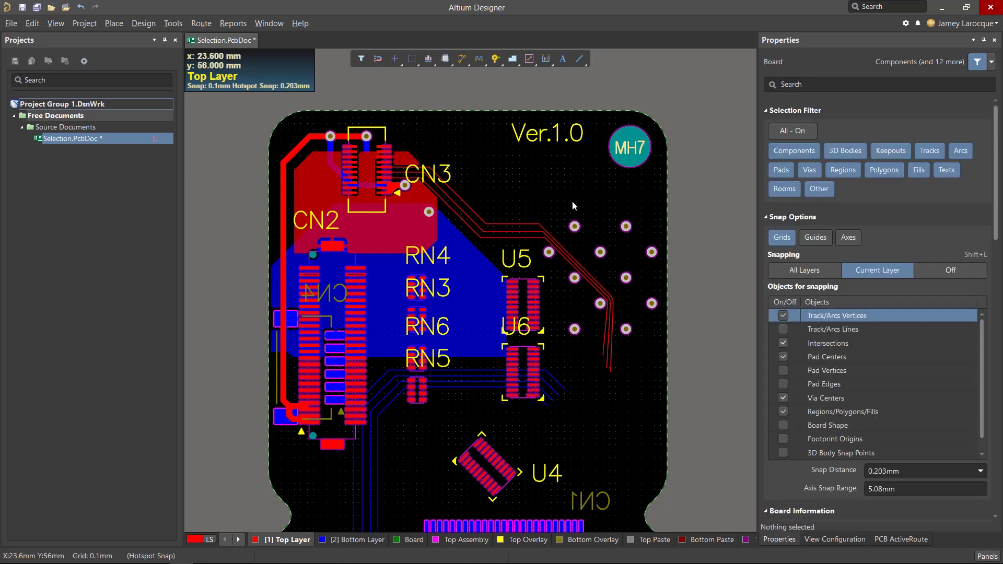
# Step: Switch the board view to single layer mode with everything except the Top Layer dimmed, around resistor arrays RN3 to RN6
pyautogui.hotkey('shift', 's')
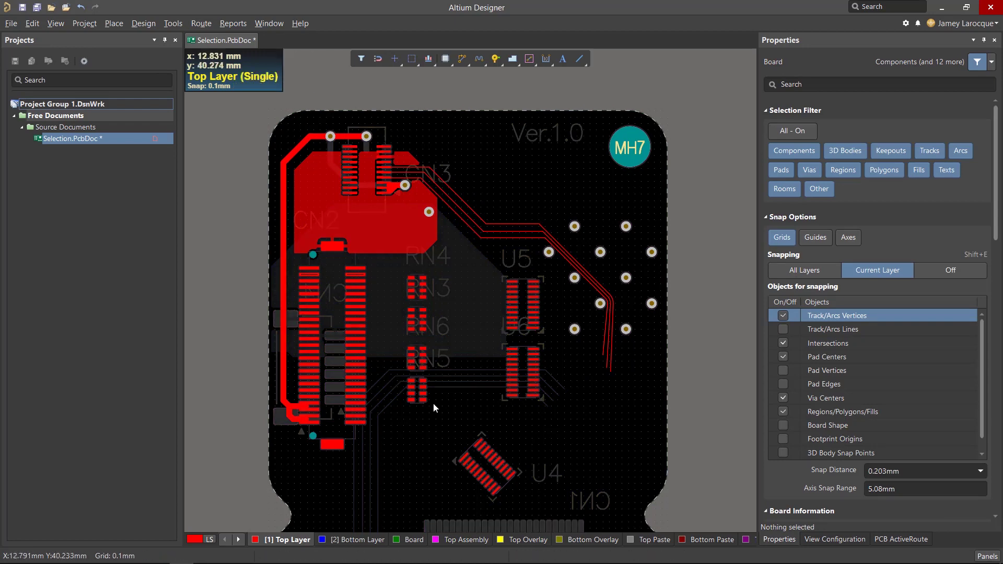
pyautogui.keyDown('ctrl'); pyautogui.scroll(5, 435, 313); pyautogui.keyUp('ctrl')
pyautogui.scroll(-3, 437, 304)
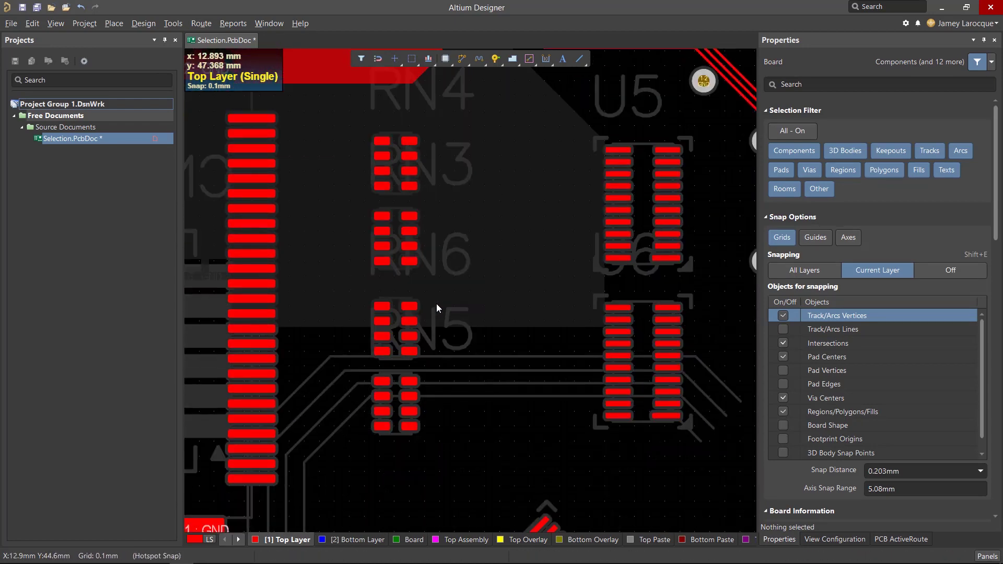
# Step: Select only the pads of resistor arrays RN3 to RN6 that face U5 and U6, using a selection area over that pad column
pyautogui.press('s')
pyautogui.press('i')
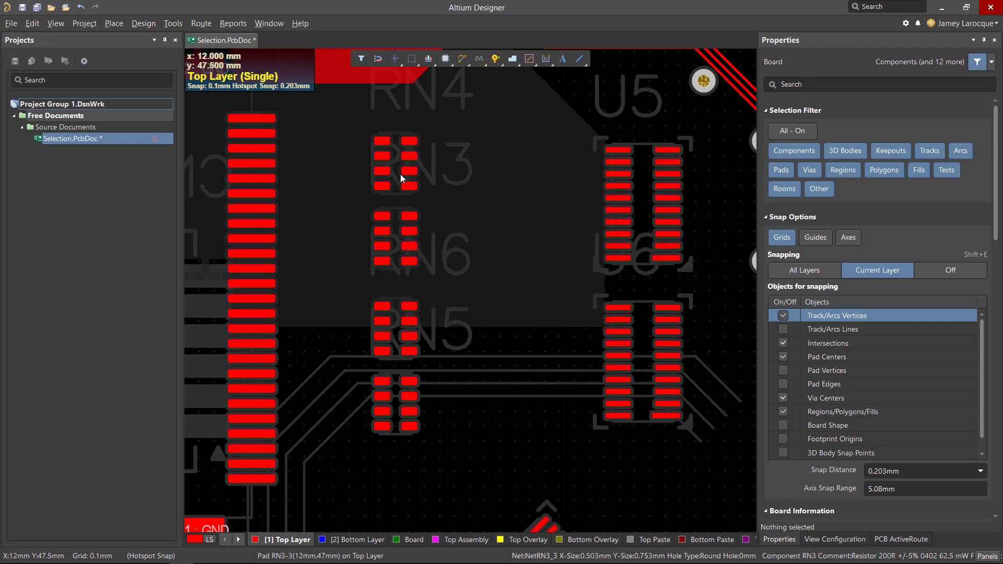
pyautogui.click(384, 102)
pyautogui.click(521, 477)
pyautogui.press('s')
pyautogui.press('i')
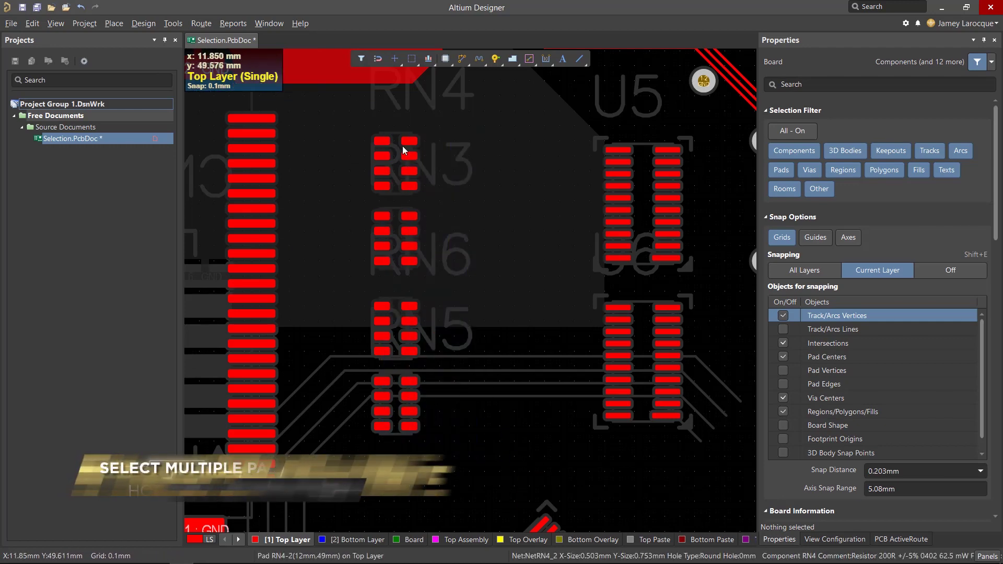
pyautogui.click(395, 113)
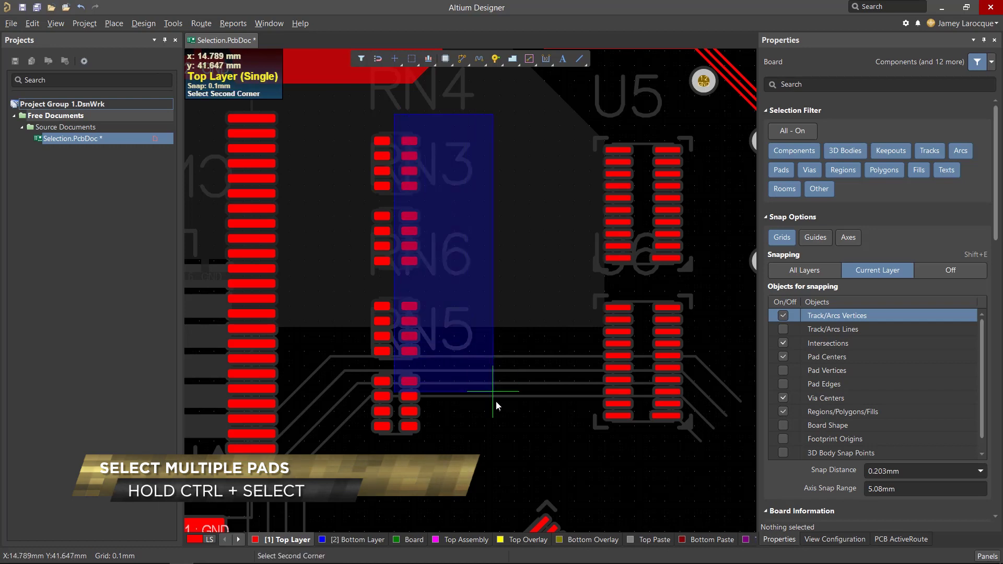
pyautogui.click(504, 442)
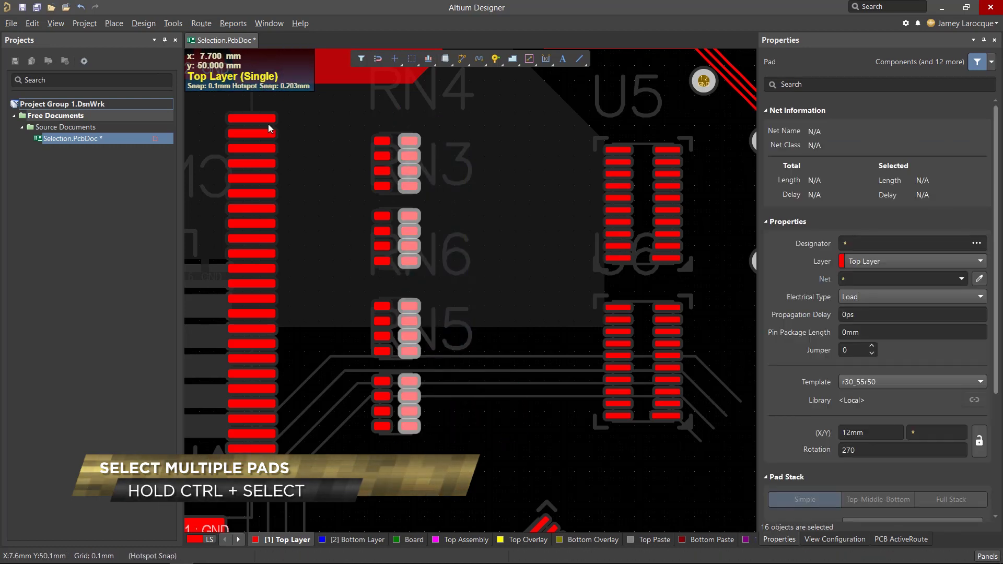
# Step: Route all selected resistor array pads together to their U5 and U6 pads on the Top Layer with Interactive Multi-Routing
pyautogui.click(208, 24)
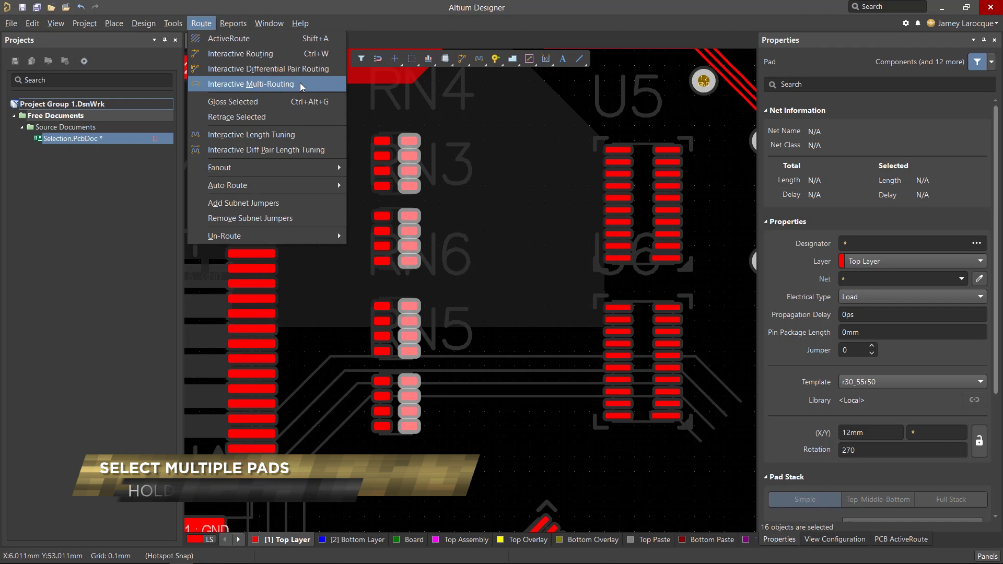
pyautogui.click(251, 84)
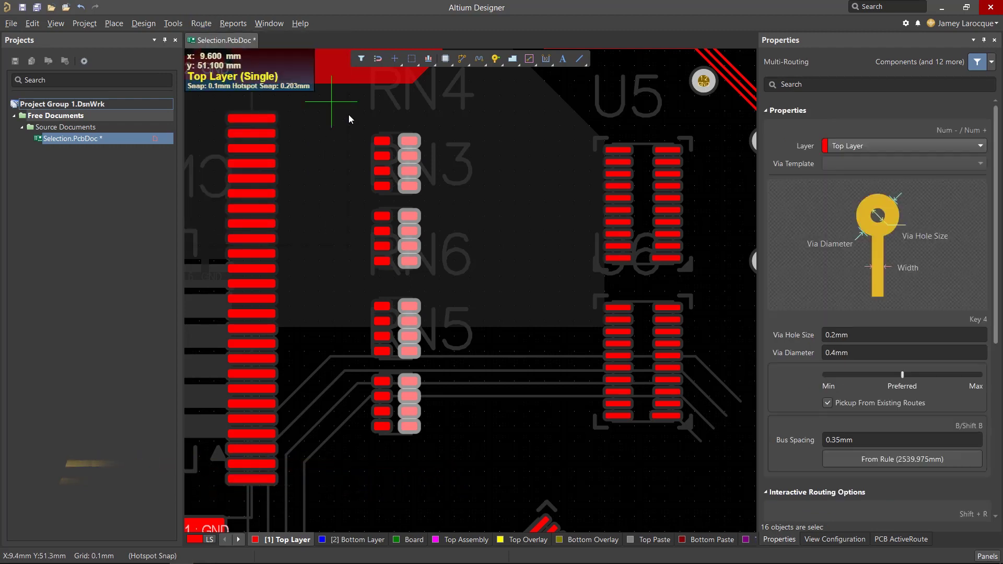
pyautogui.click(408, 141)
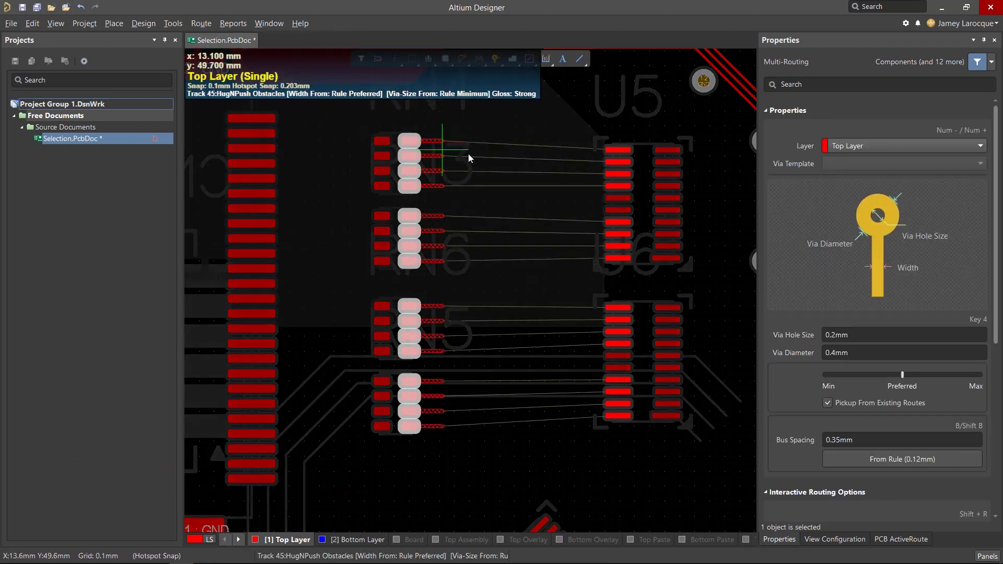
pyautogui.click(620, 150)
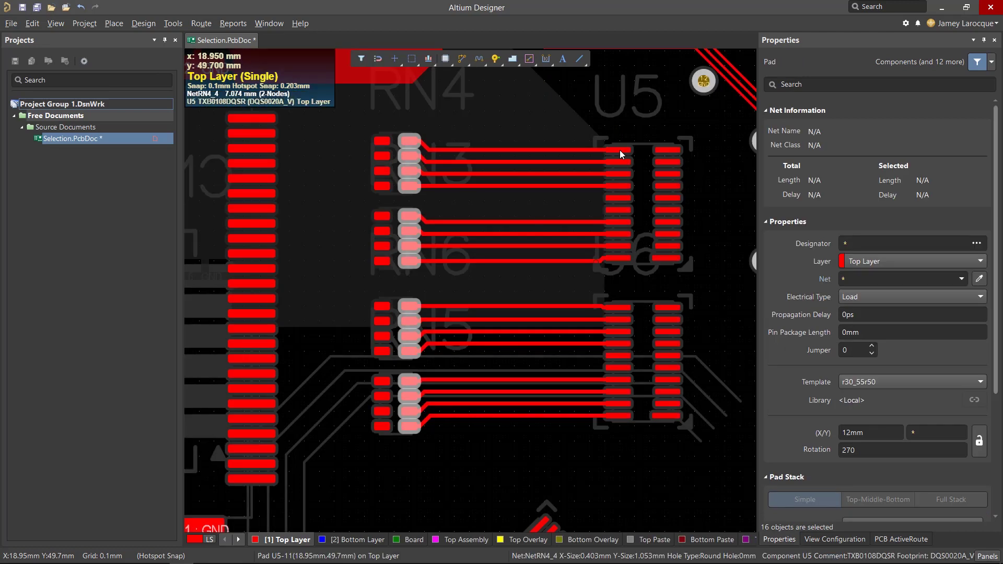
# Step: Clear the pad selection and show the net connection lines of the four UART3 nets between the connector and the lowest resistor array
pyautogui.keyDown('ctrl'); pyautogui.scroll(3, 297, 437); pyautogui.keyUp('ctrl')
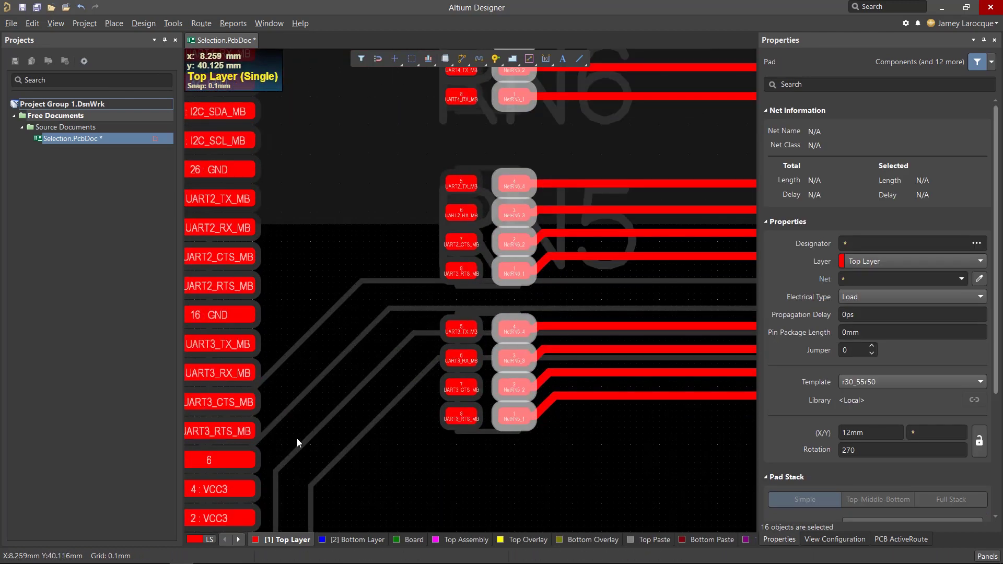
pyautogui.click(366, 474)
pyautogui.press('n')
pyautogui.moveTo(421, 482)
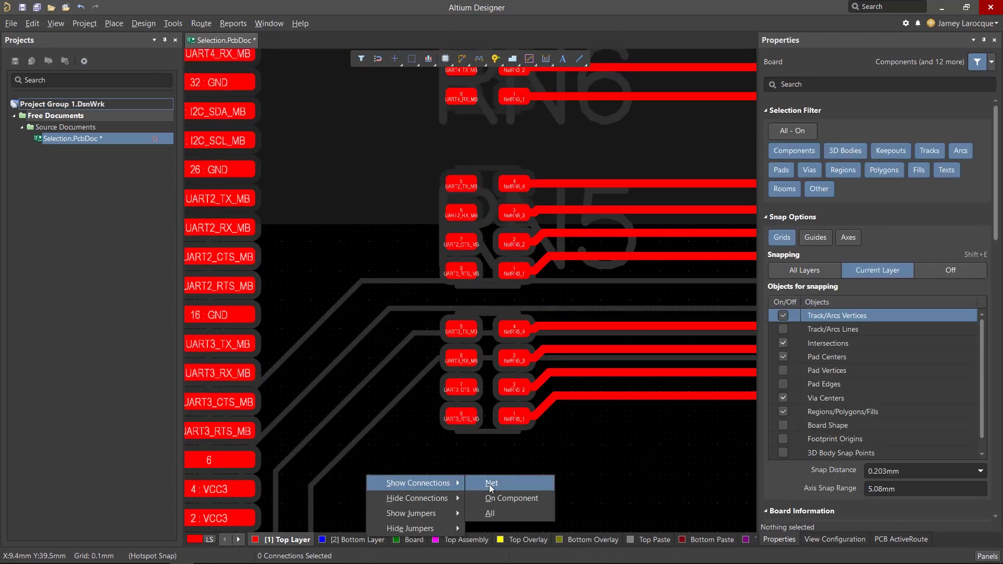
pyautogui.click(497, 491)
pyautogui.click(470, 388)
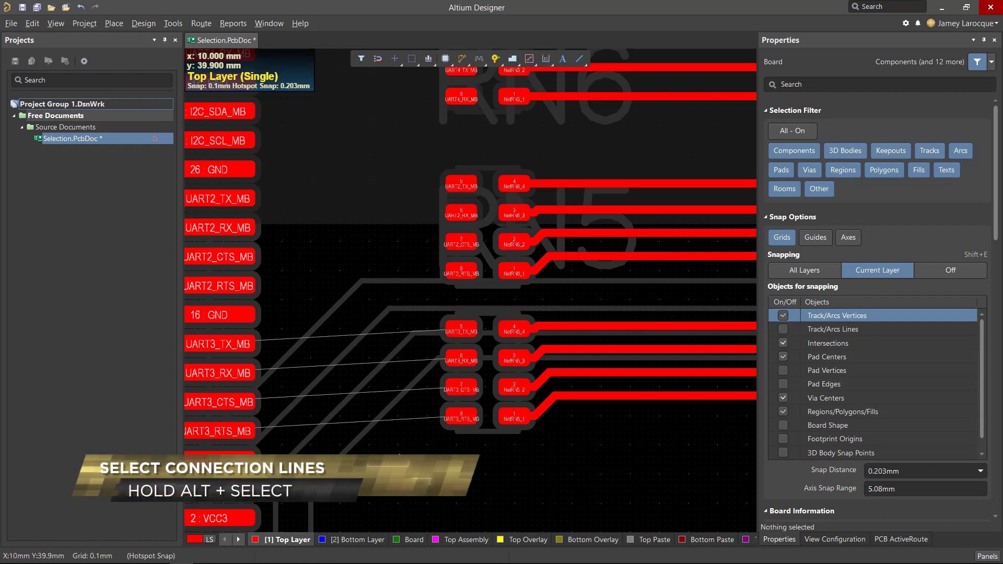
# Step: Select the four UART3 connection lines with an area selection and route them on the Top Layer using ActiveRoute
pyautogui.keyDown('alt'); pyautogui.moveTo(412, 301); pyautogui.dragTo(334, 447); pyautogui.keyUp('alt')
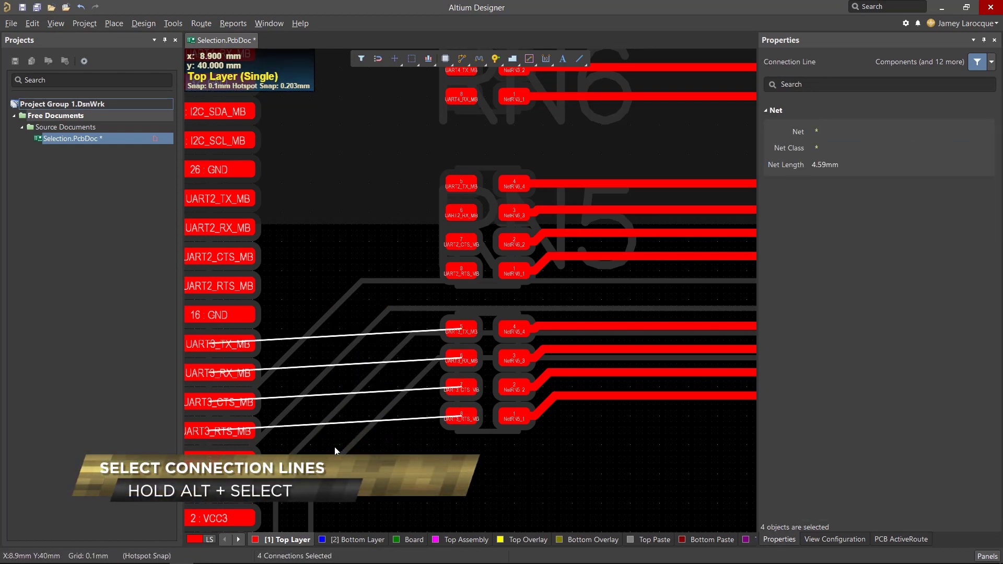
pyautogui.click(901, 539)
pyautogui.click(901, 77)
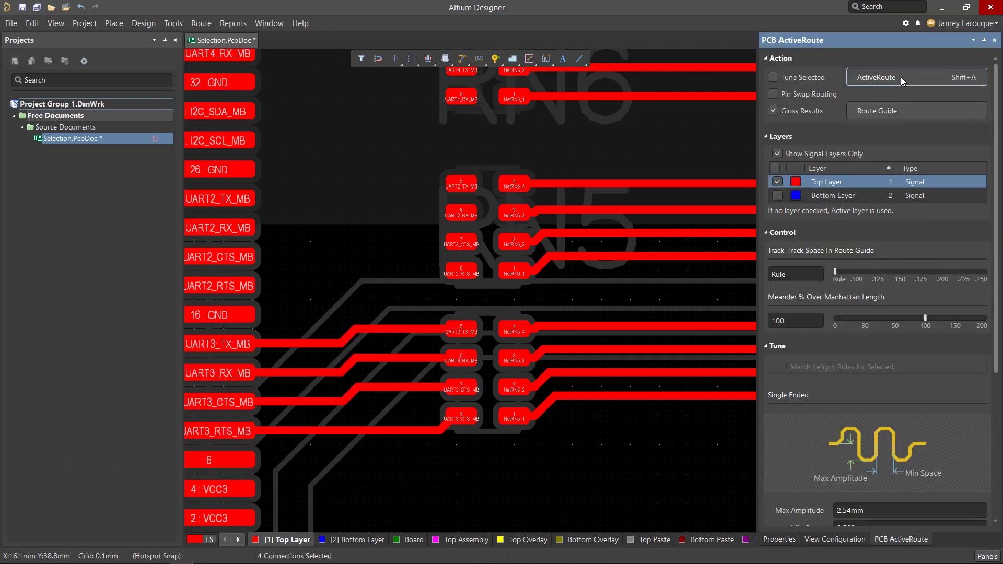
pyautogui.keyDown('ctrl'); pyautogui.scroll(-4, 322, 251); pyautogui.keyUp('ctrl')
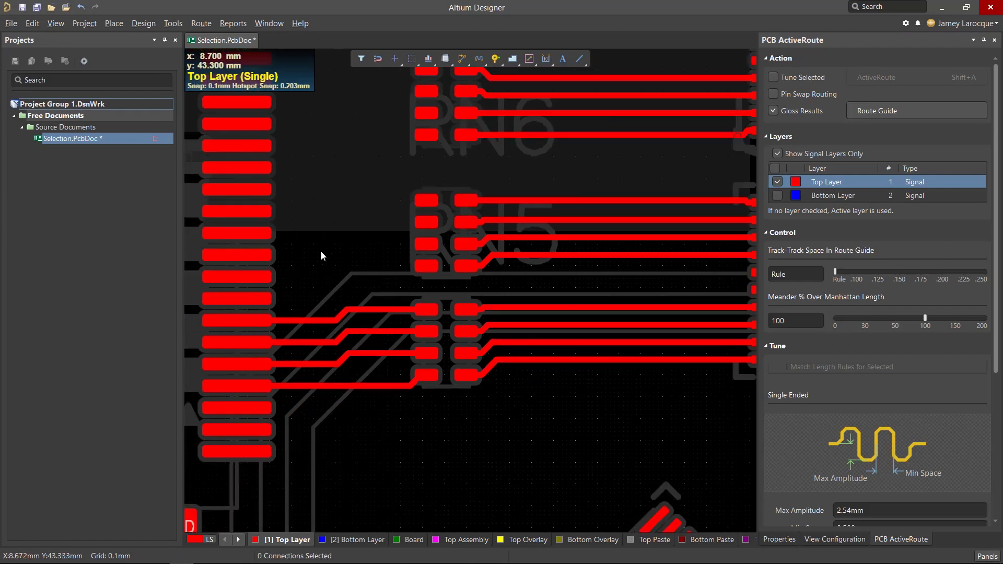